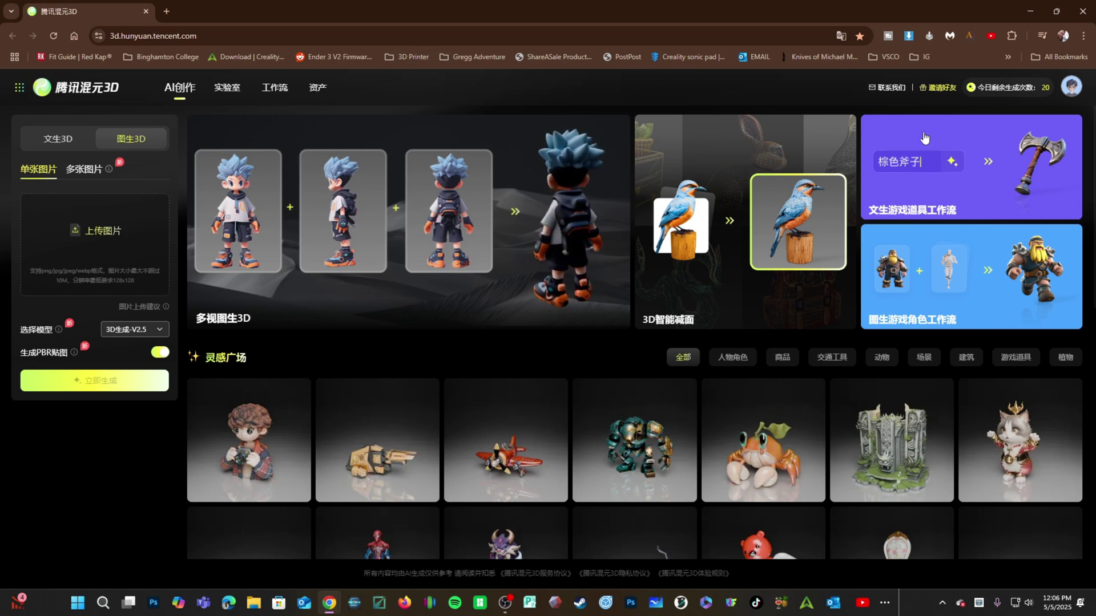
# Translate the Hunyuan 3D page from Chinese into English using Chrome's translate, then dismiss the prompt.
pyautogui.moveTo(66, 356)
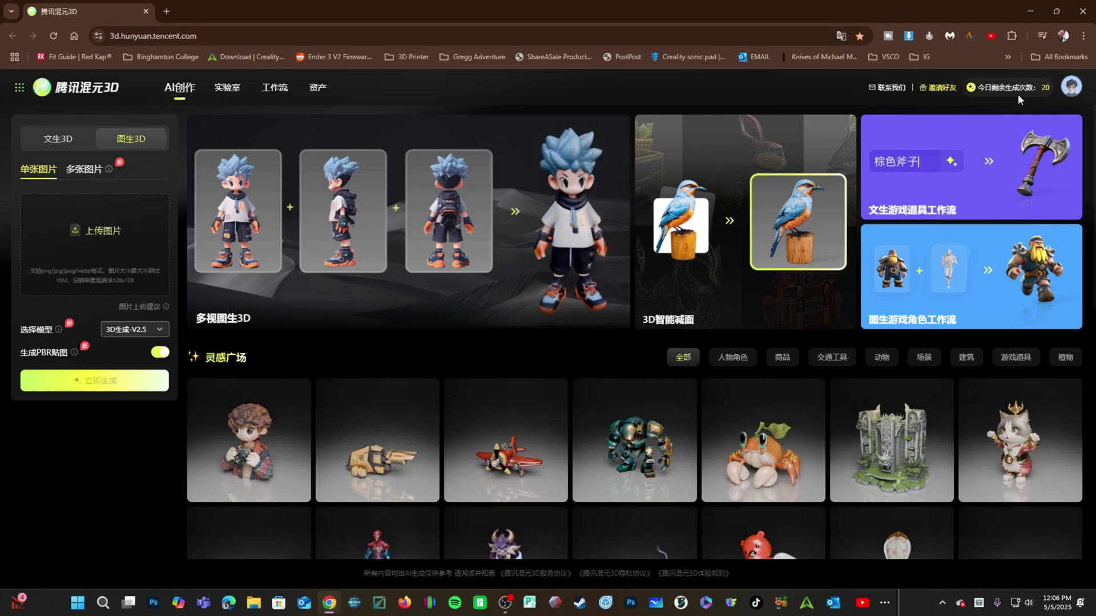
pyautogui.click(1083, 35)
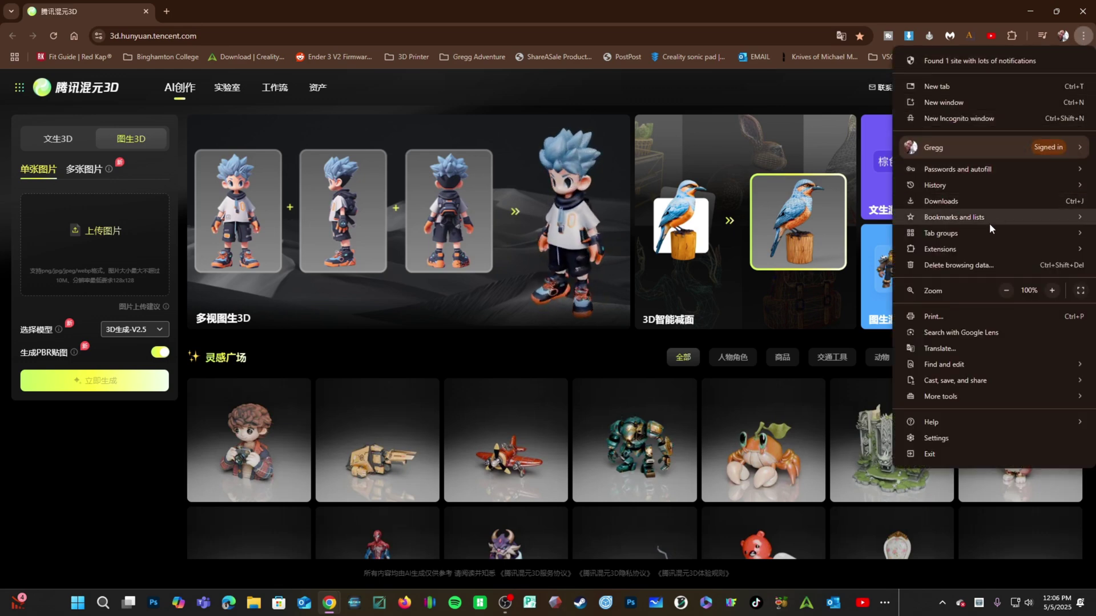
pyautogui.click(951, 349)
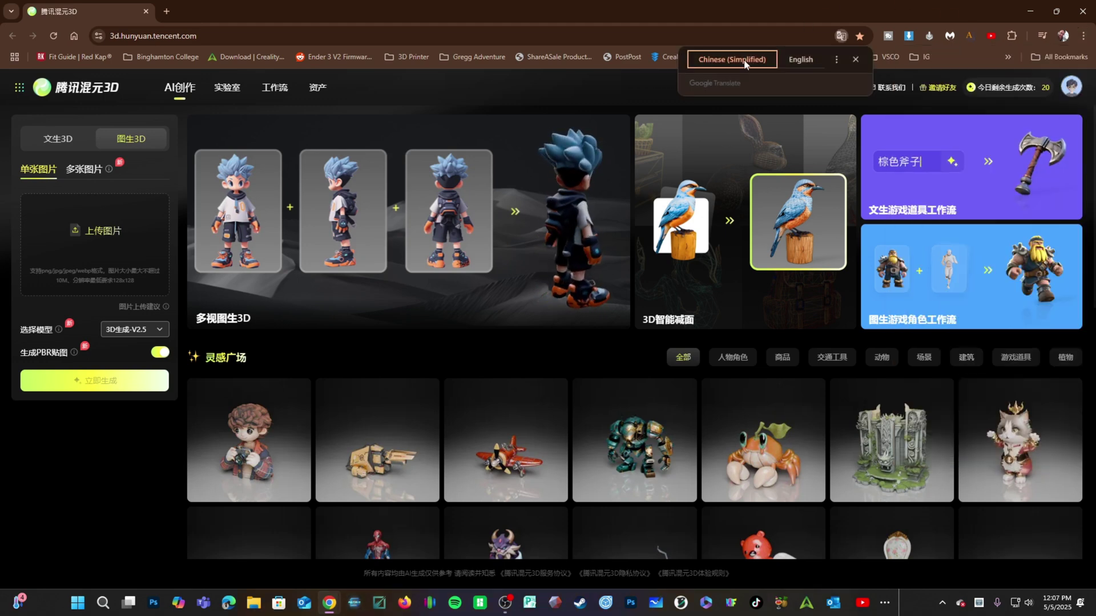
pyautogui.click(792, 60)
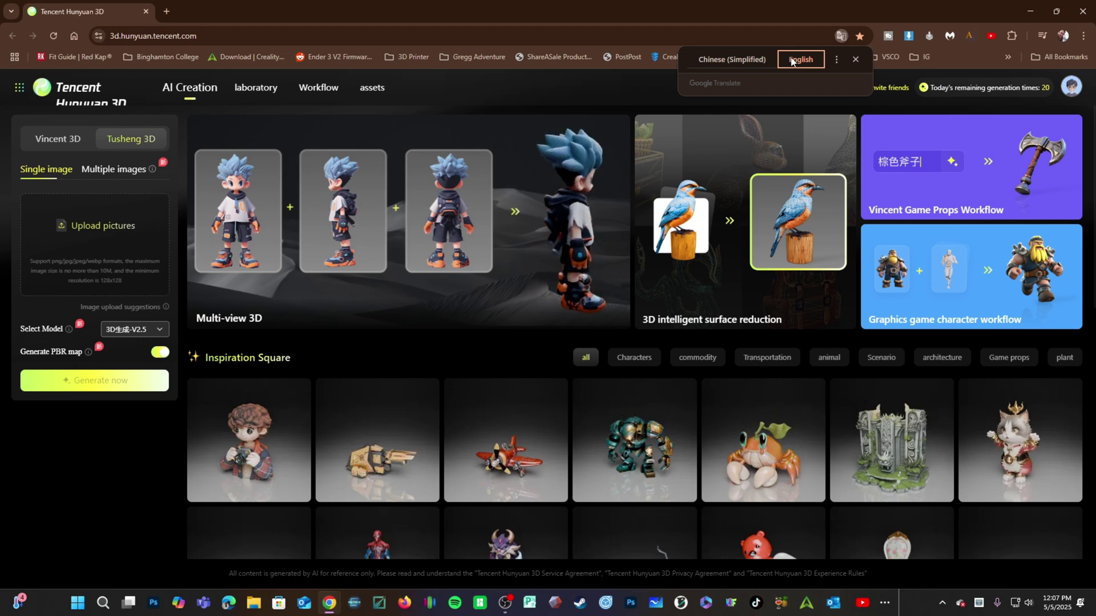
pyautogui.click(855, 59)
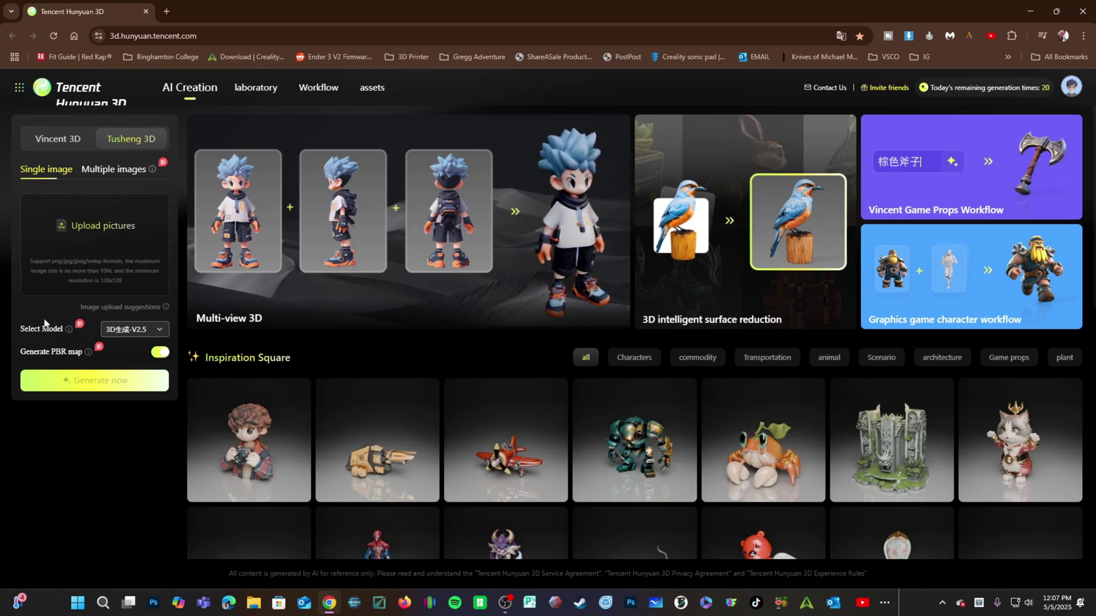
# Browse the Inspiration Square gallery, then switch to the Vincent 3D text-to-3D panel.
pyautogui.moveTo(69, 329)
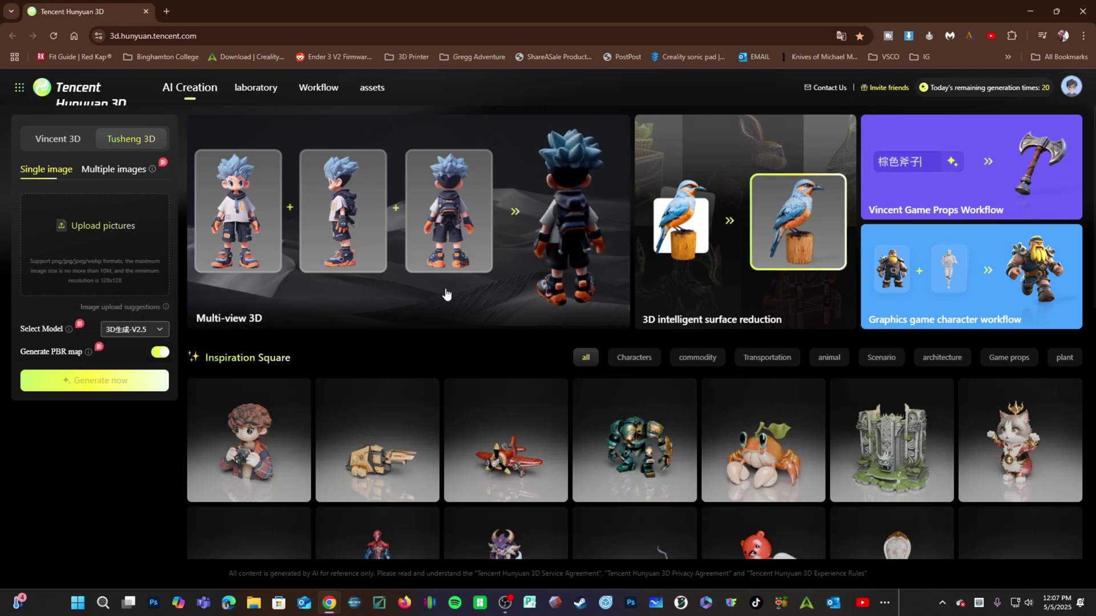
pyautogui.scroll(-6, 422, 323)
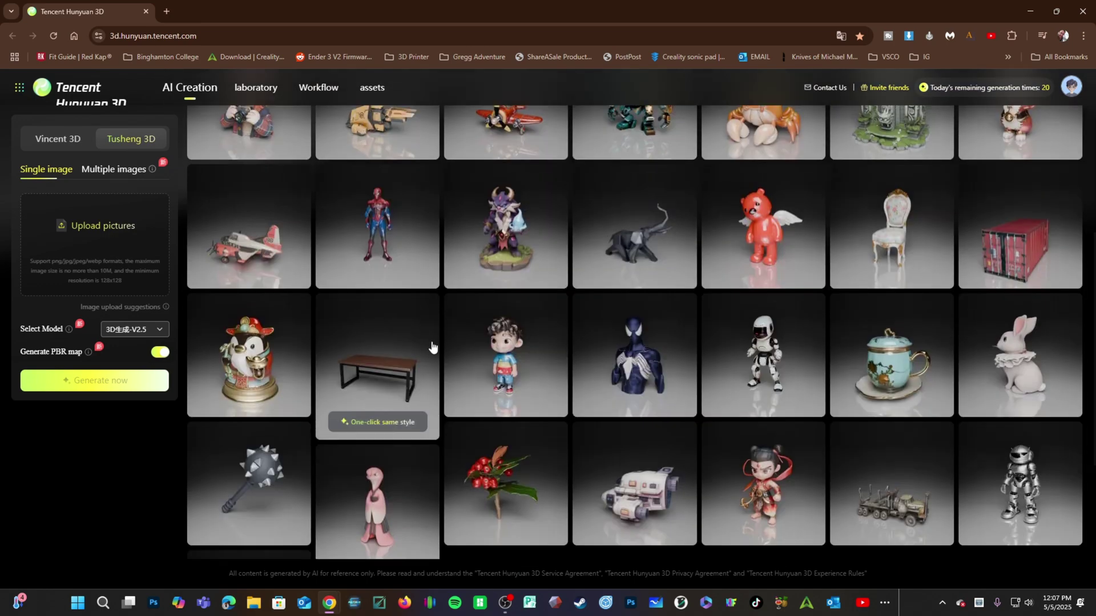
pyautogui.scroll(6, 433, 354)
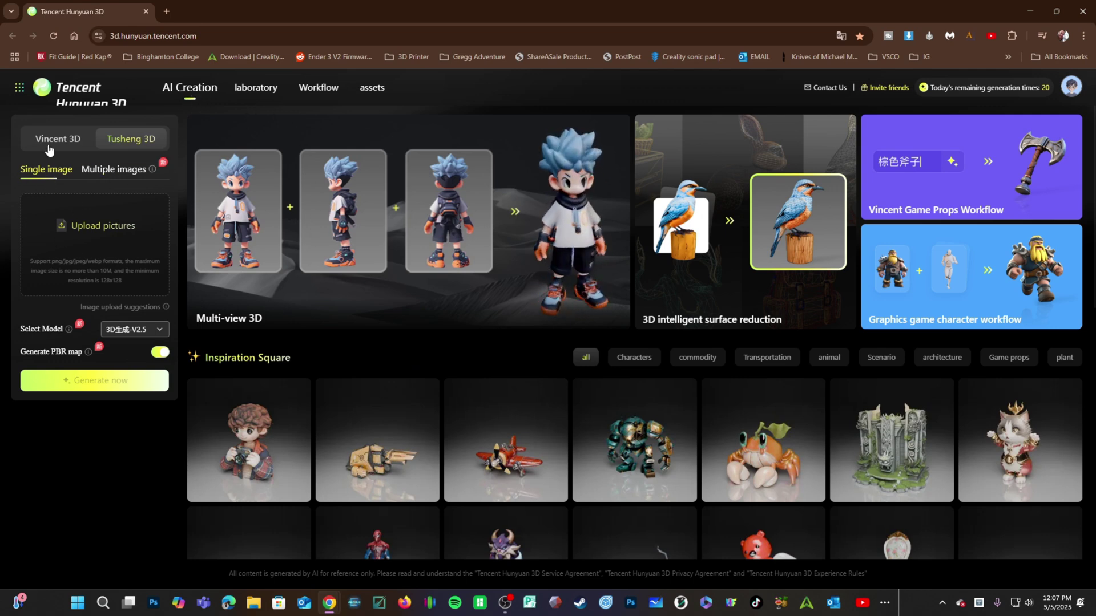
pyautogui.click(68, 143)
# Generate models from the prompt 'Sitting Beagle DOG' with the Cartoon texture style.
pyautogui.click(77, 206)
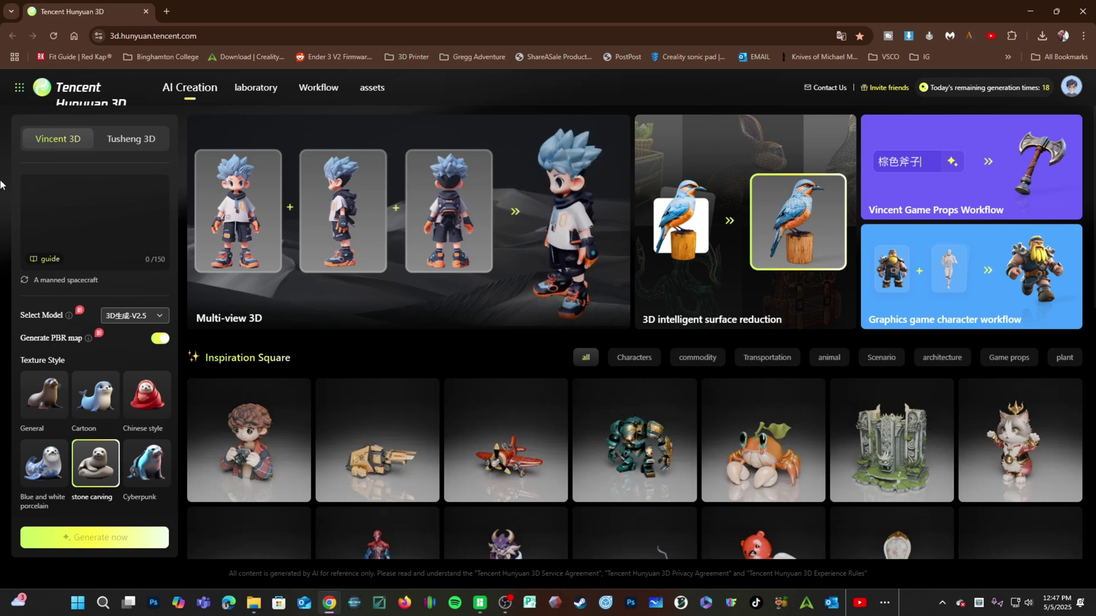
pyautogui.write('Si')
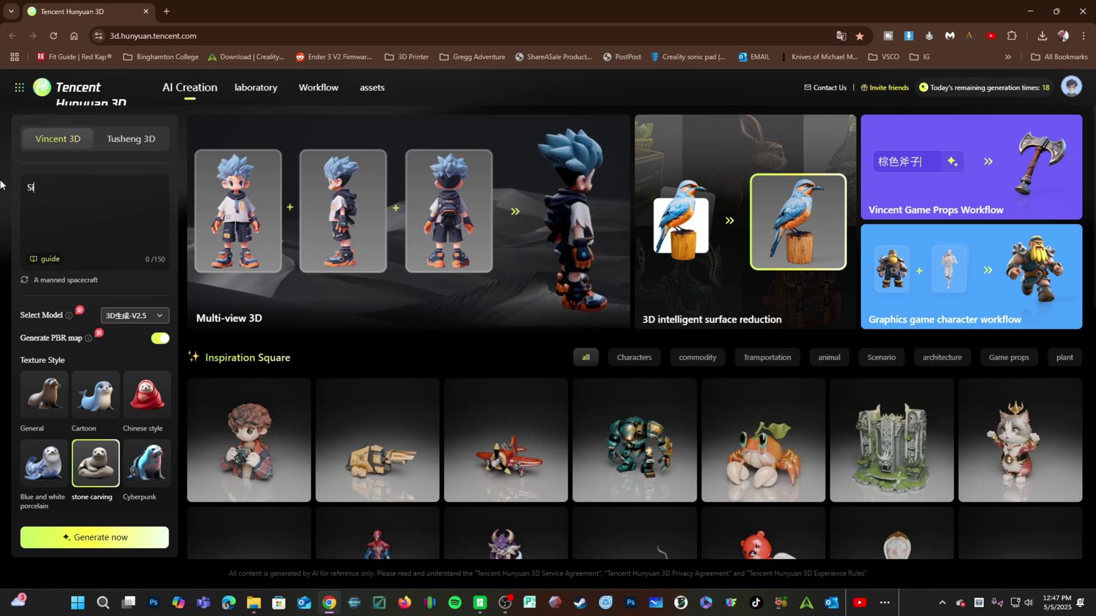
pyautogui.write('tting Beagle DOG')
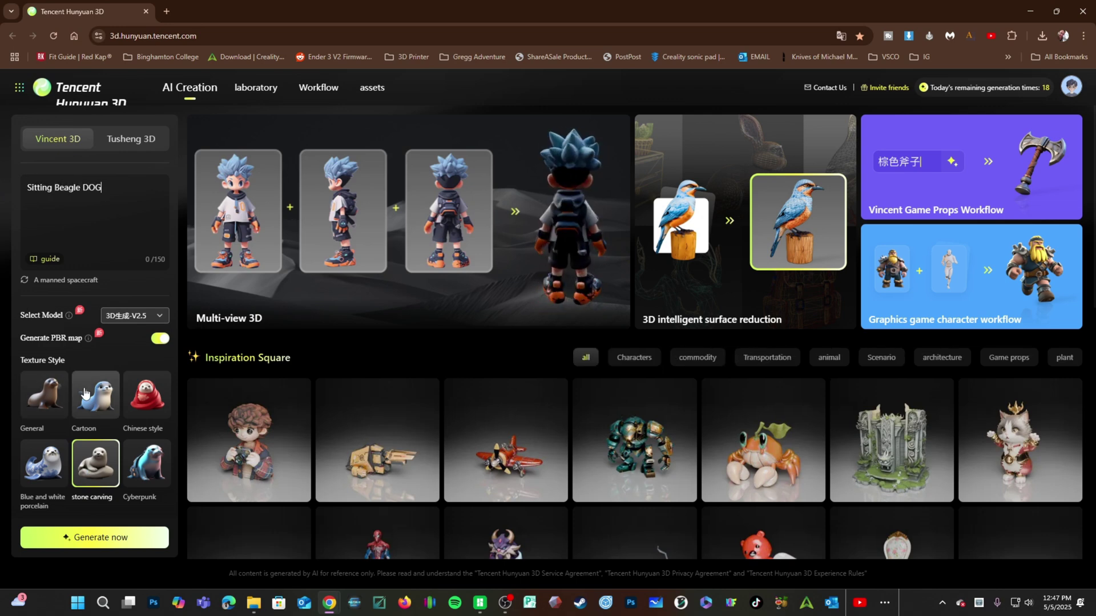
pyautogui.click(84, 392)
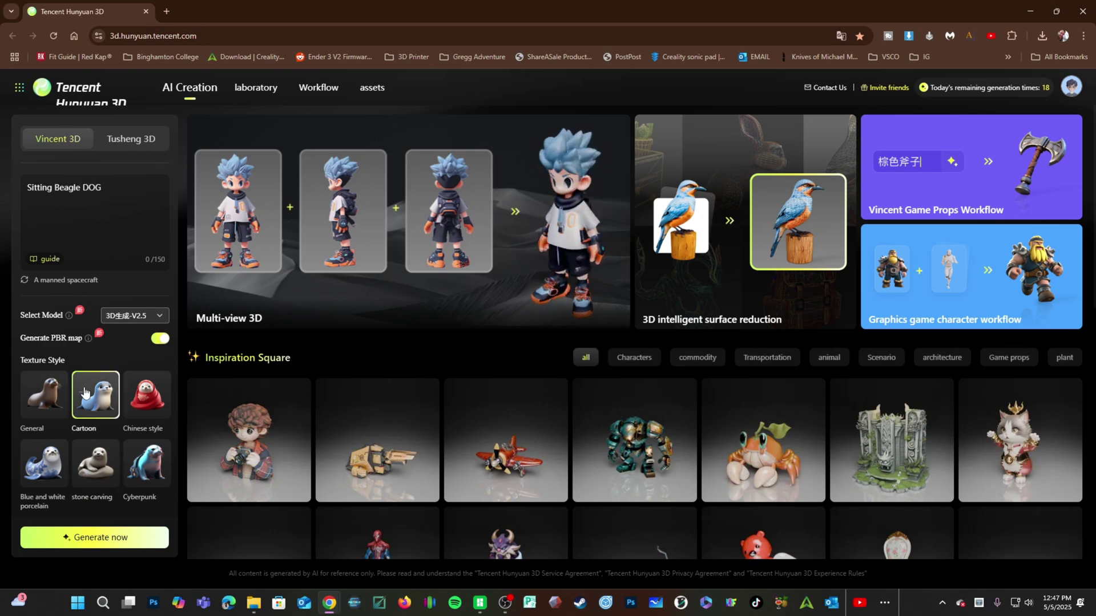
pyautogui.click(112, 539)
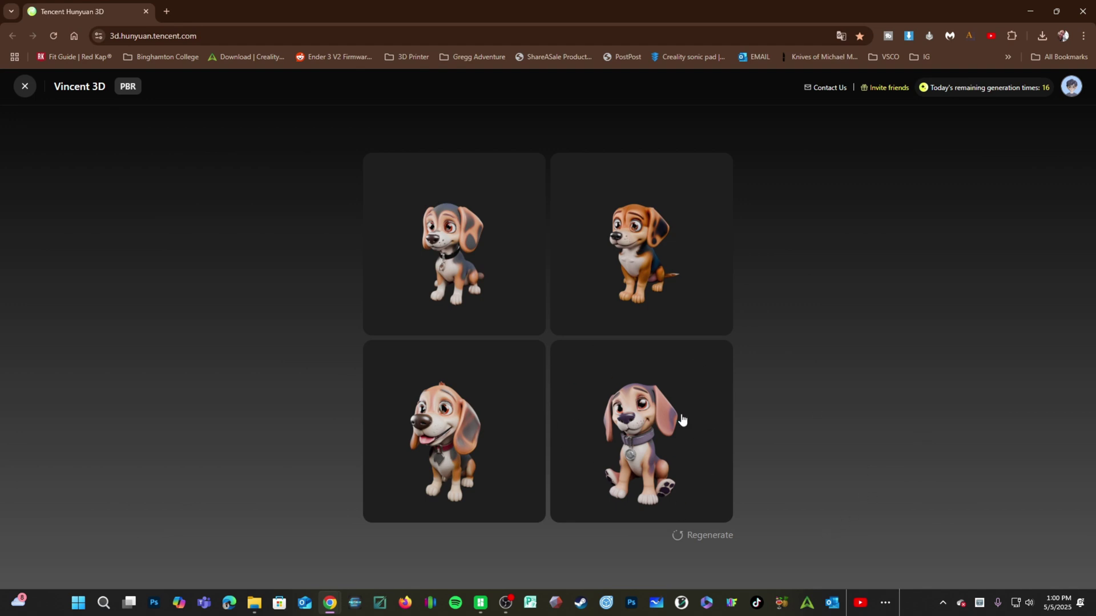
# Open the bottom-right beagle model in the viewer and orbit it round to a front view.
pyautogui.click(654, 423)
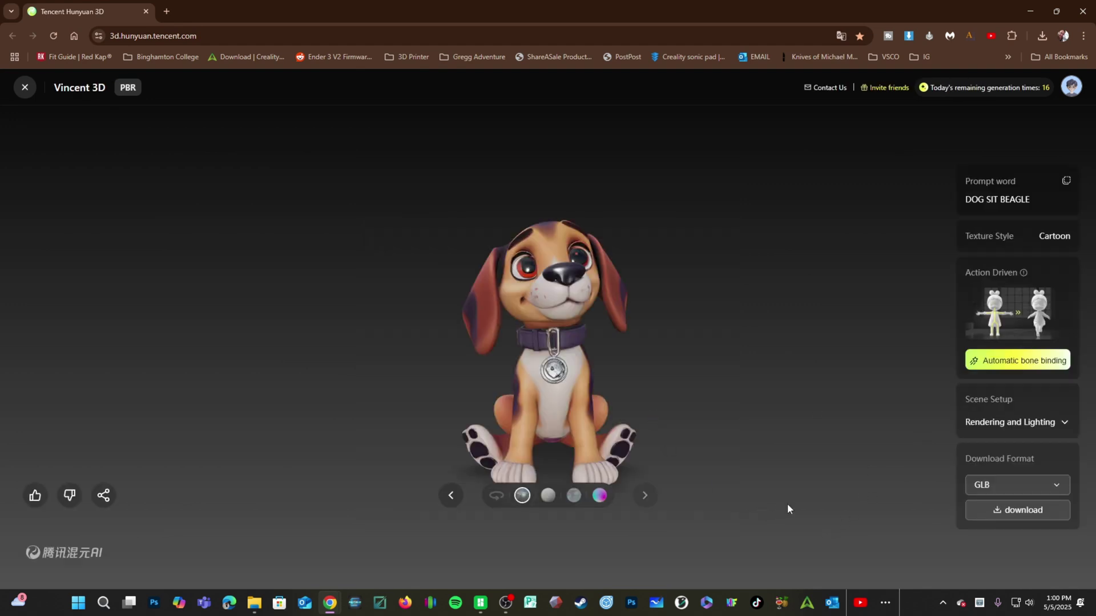
pyautogui.moveTo(707, 384); pyautogui.dragTo(841, 311)
pyautogui.moveTo(588, 379); pyautogui.dragTo(721, 389)
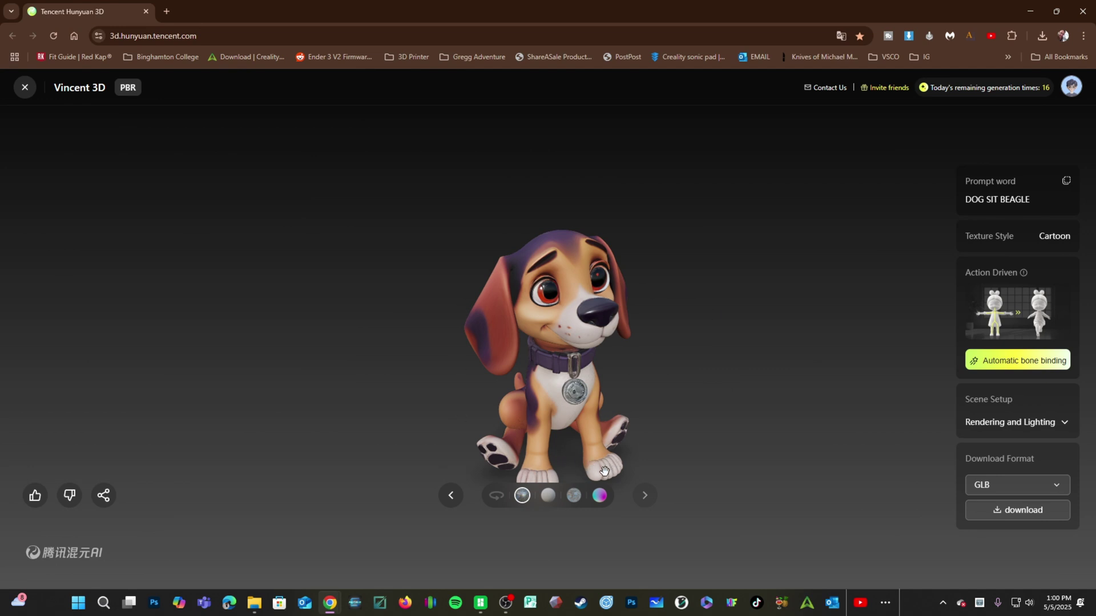
pyautogui.moveTo(727, 416); pyautogui.dragTo(693, 413)
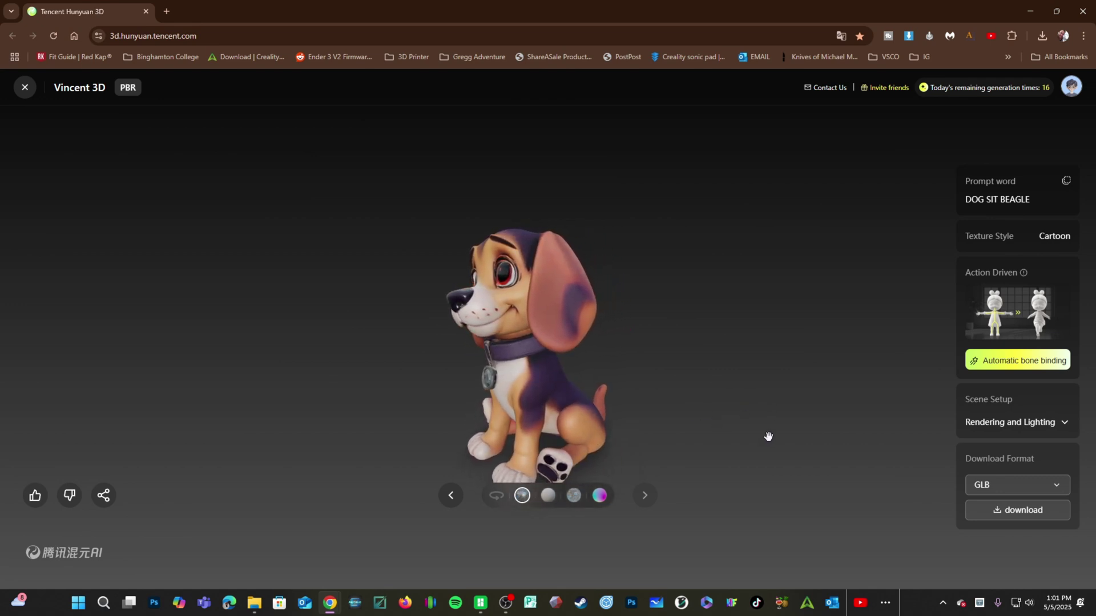
# Show the beagle as a white untextured model and download it as OBJ.
pyautogui.click(549, 496)
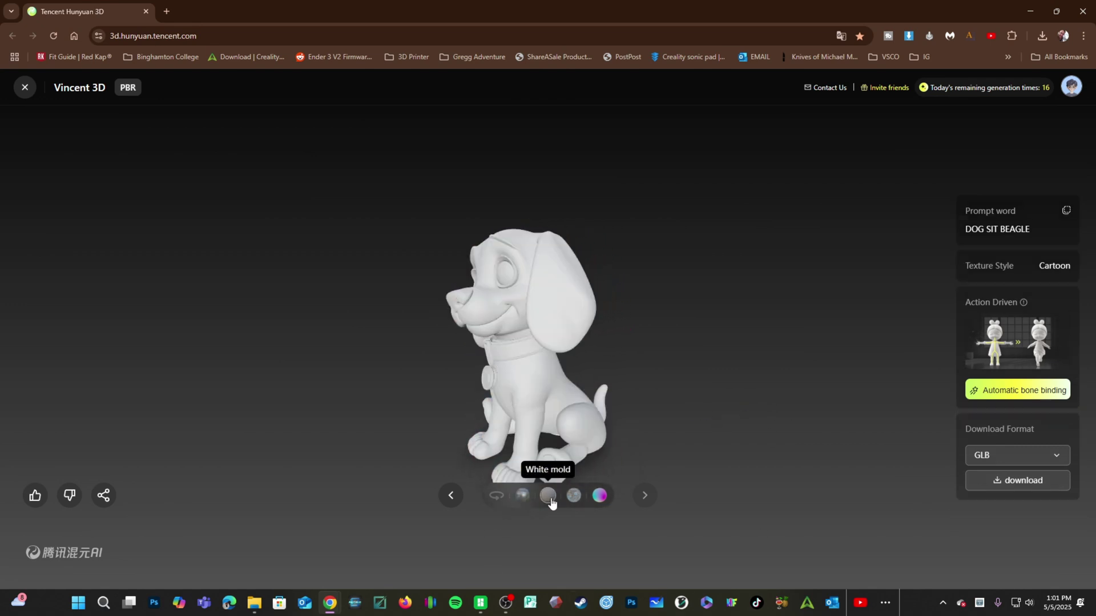
pyautogui.moveTo(705, 387); pyautogui.dragTo(721, 438)
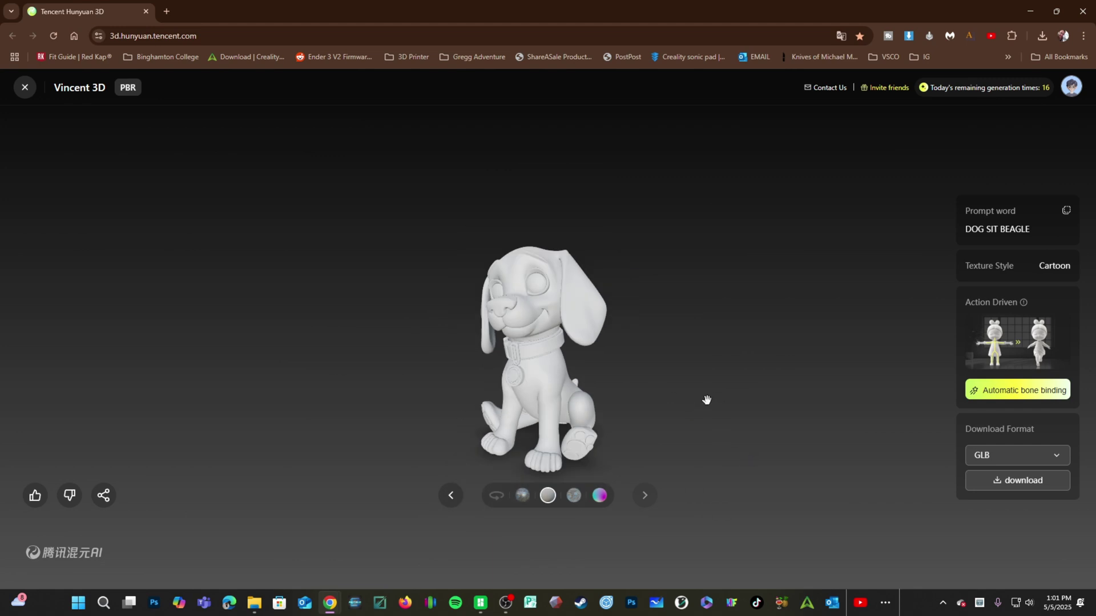
pyautogui.click(1010, 455)
pyautogui.click(975, 346)
pyautogui.click(1002, 483)
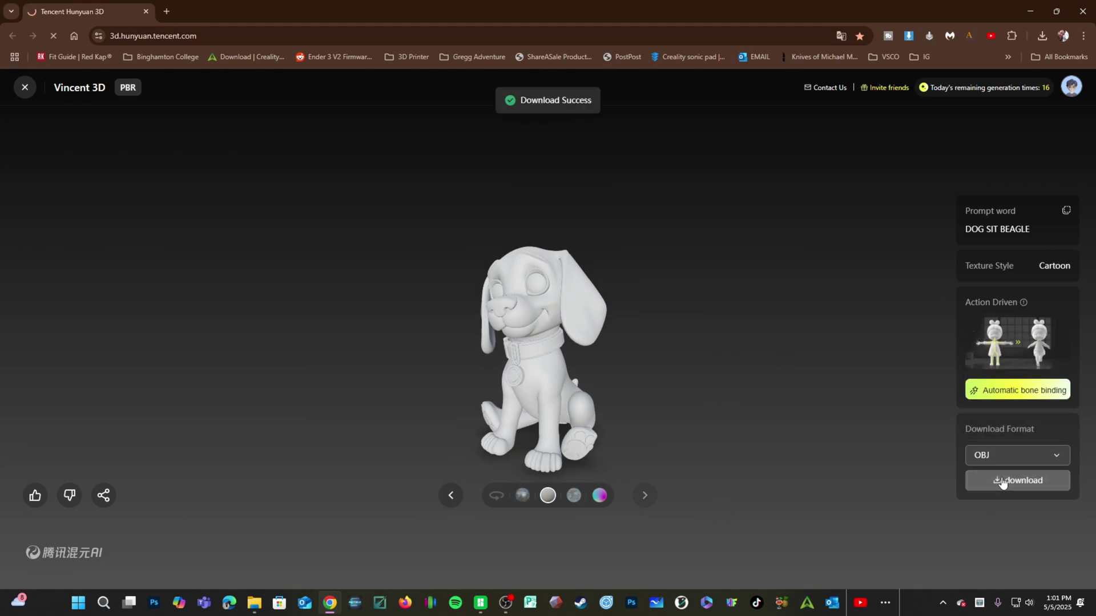
# Download the same dog model again in STL format.
pyautogui.click(973, 455)
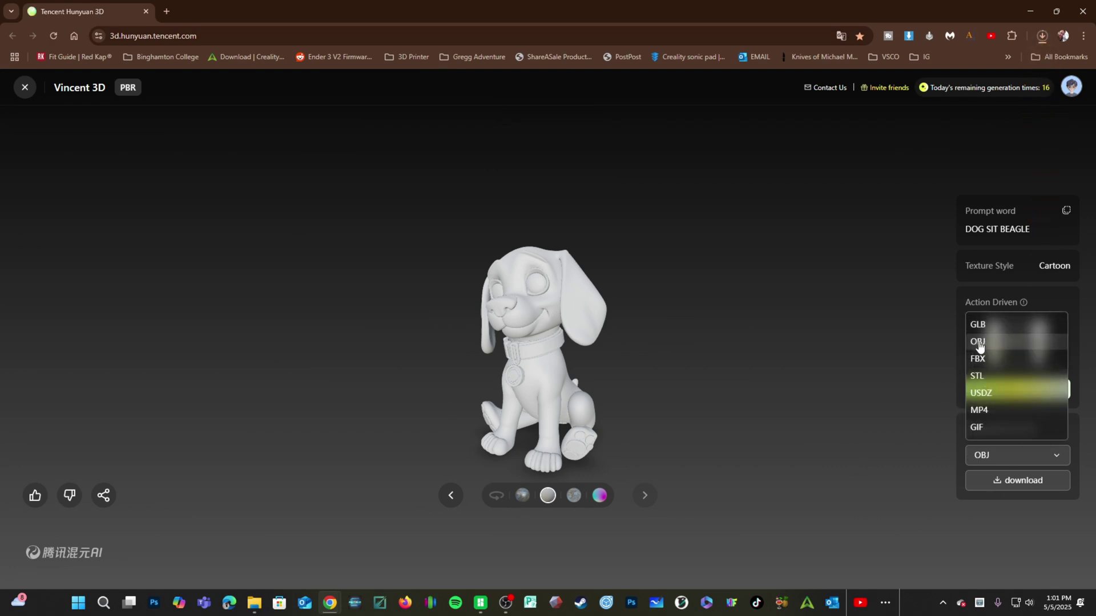
pyautogui.click(979, 376)
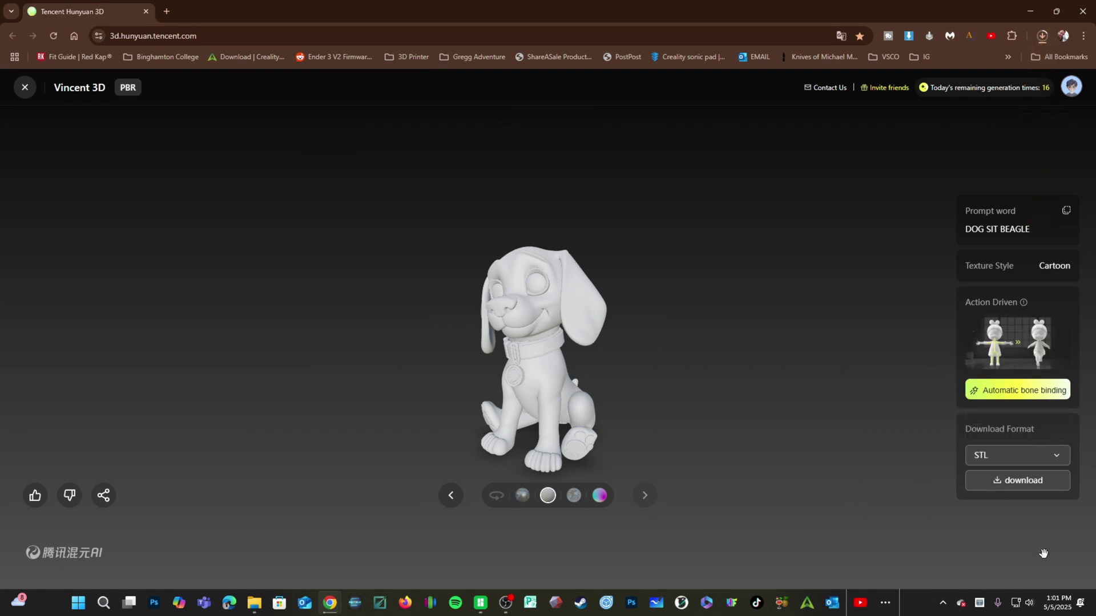
pyautogui.click(1023, 483)
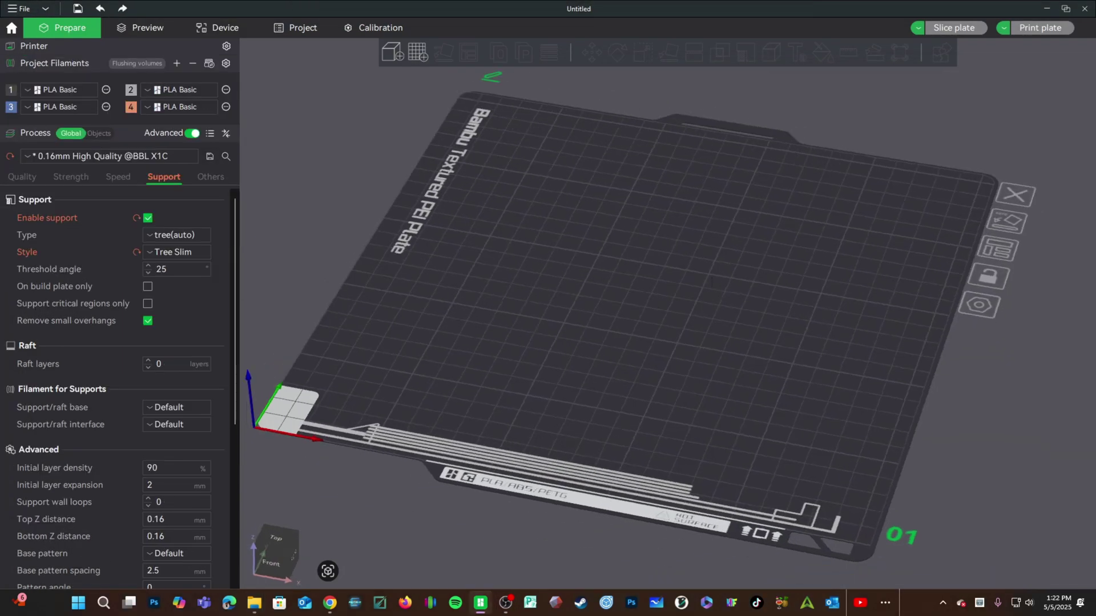
# Import the dog OBJ onto the build plate and accept scaling it to millimetres.
pyautogui.moveTo(577, 379); pyautogui.dragTo(635, 239)
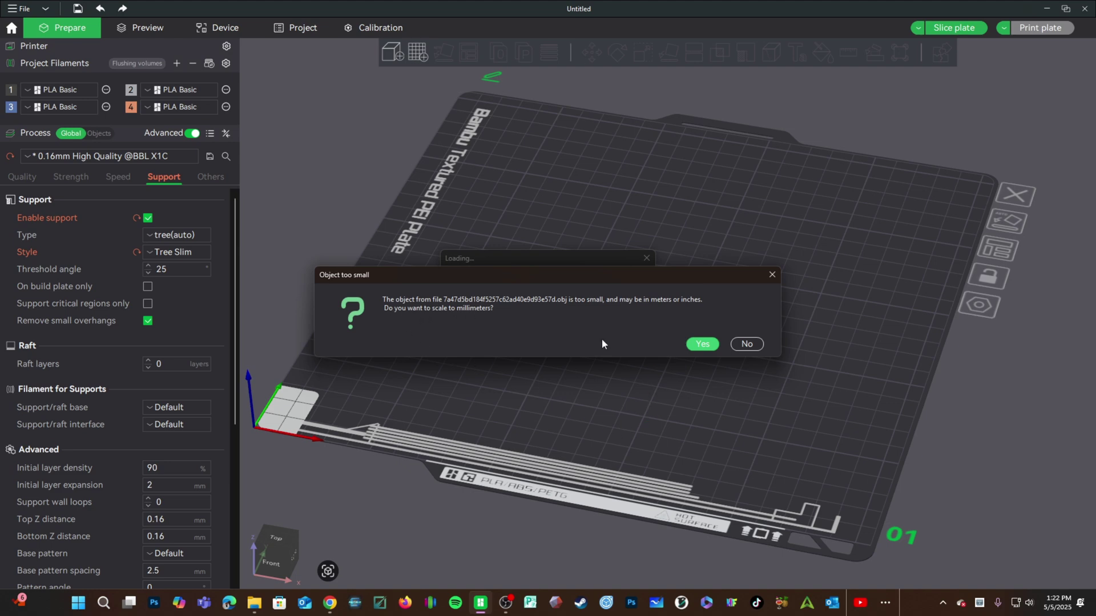
pyautogui.click(701, 344)
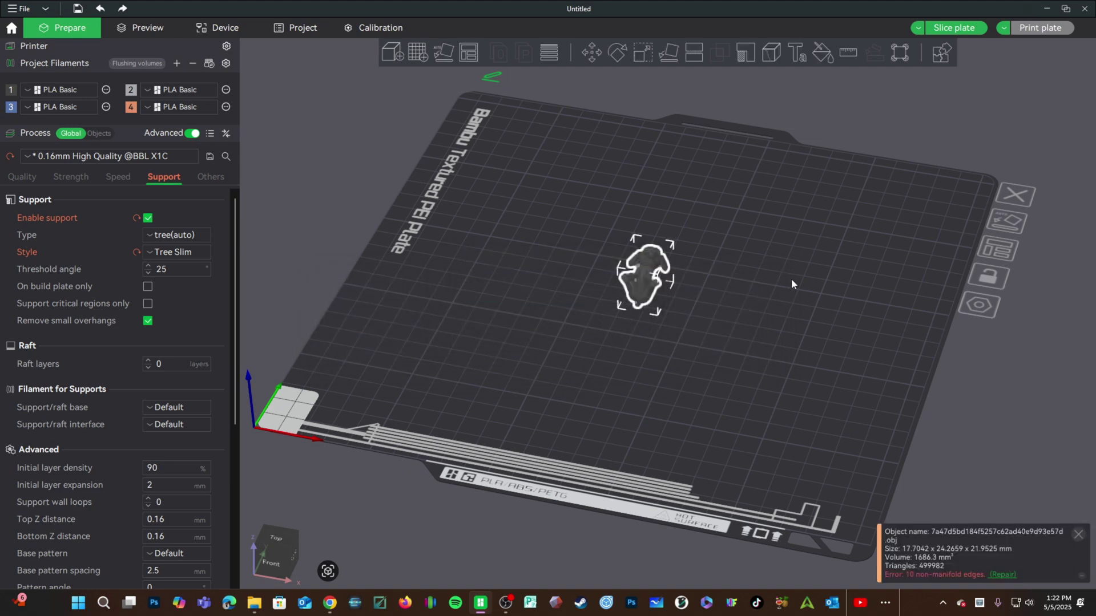
# Scale the dog uniformly to 225%, about 39.8 × 54.6 × 49.4 mm.
pyautogui.scroll(5, 791, 284)
pyautogui.moveTo(720, 268); pyautogui.dragTo(807, 334)
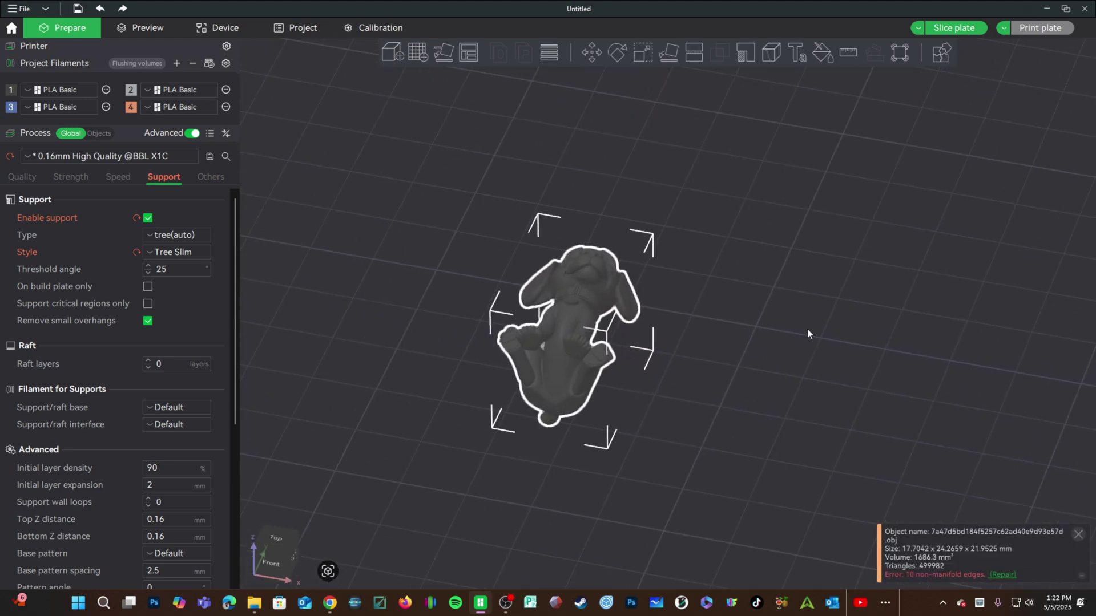
pyautogui.click(807, 333)
pyautogui.moveTo(777, 394)
pyautogui.mouseDown()
pyautogui.moveTo(779, 412)
pyautogui.moveTo(781, 378)
pyautogui.mouseUp()
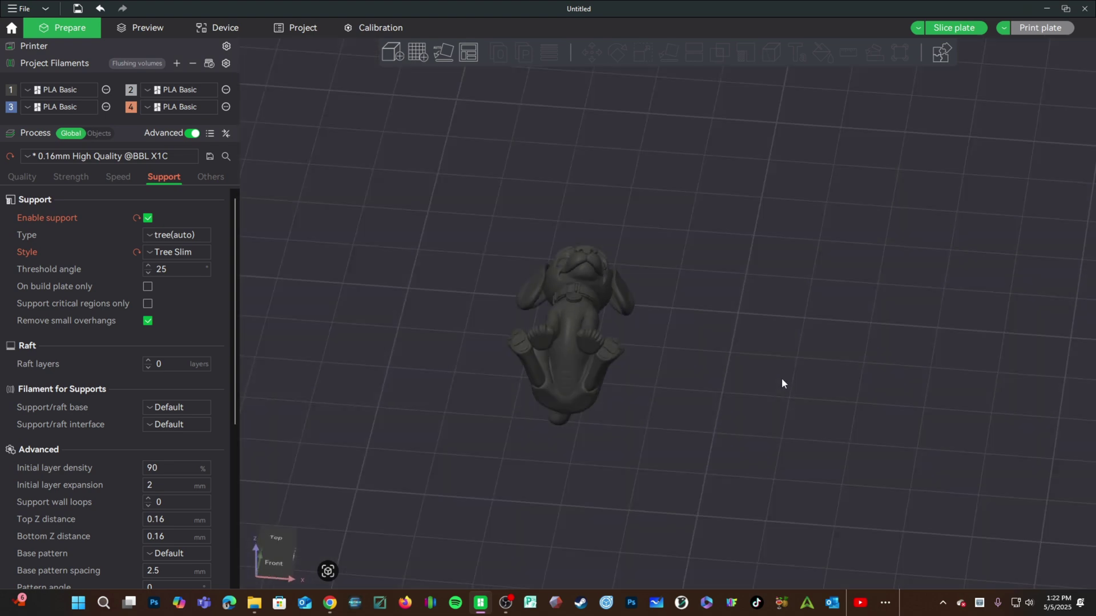
pyautogui.click(570, 330)
pyautogui.click(643, 52)
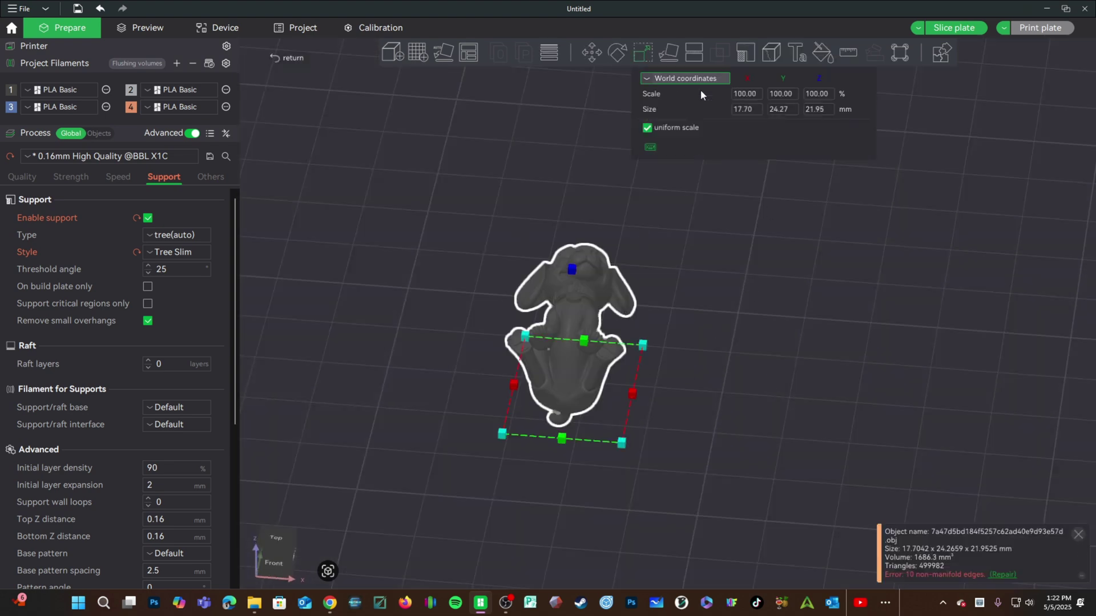
pyautogui.write('225')
pyautogui.press('Return')
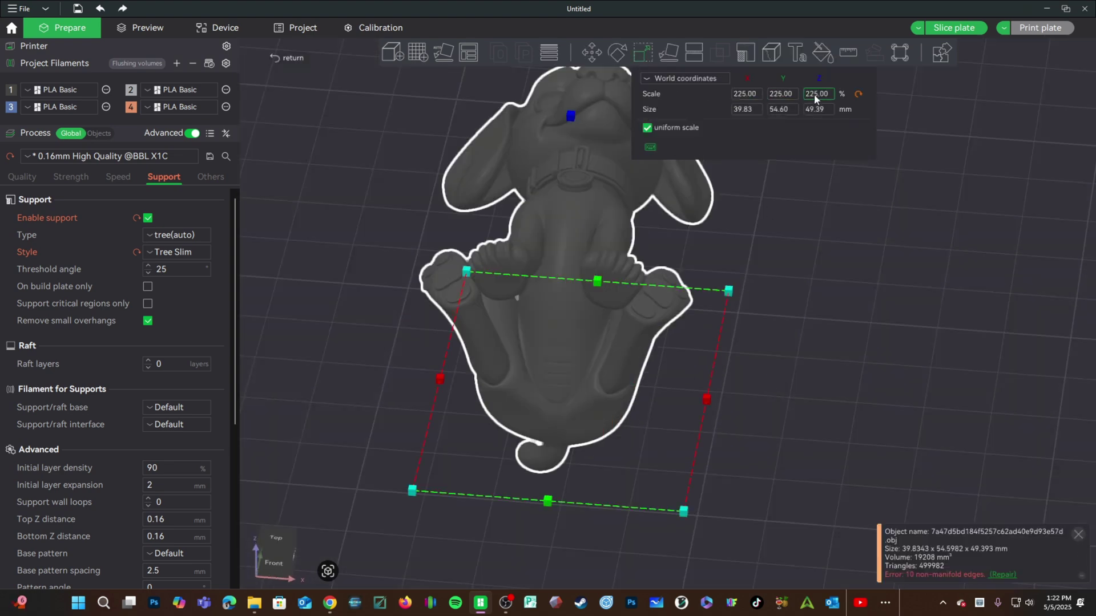
pyautogui.click(850, 362)
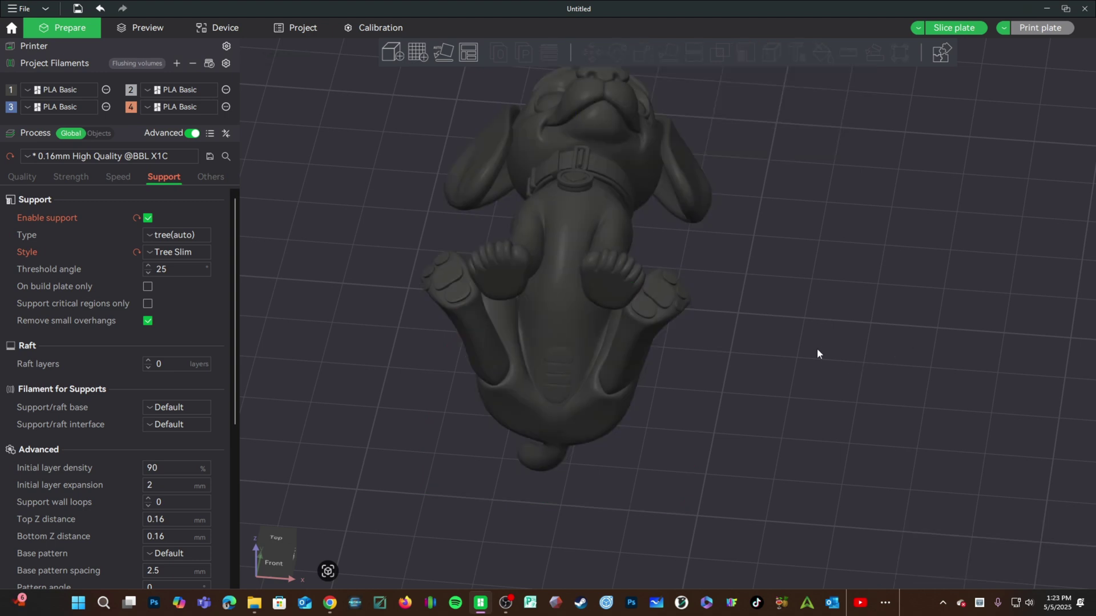
pyautogui.moveTo(866, 345); pyautogui.dragTo(848, 376)
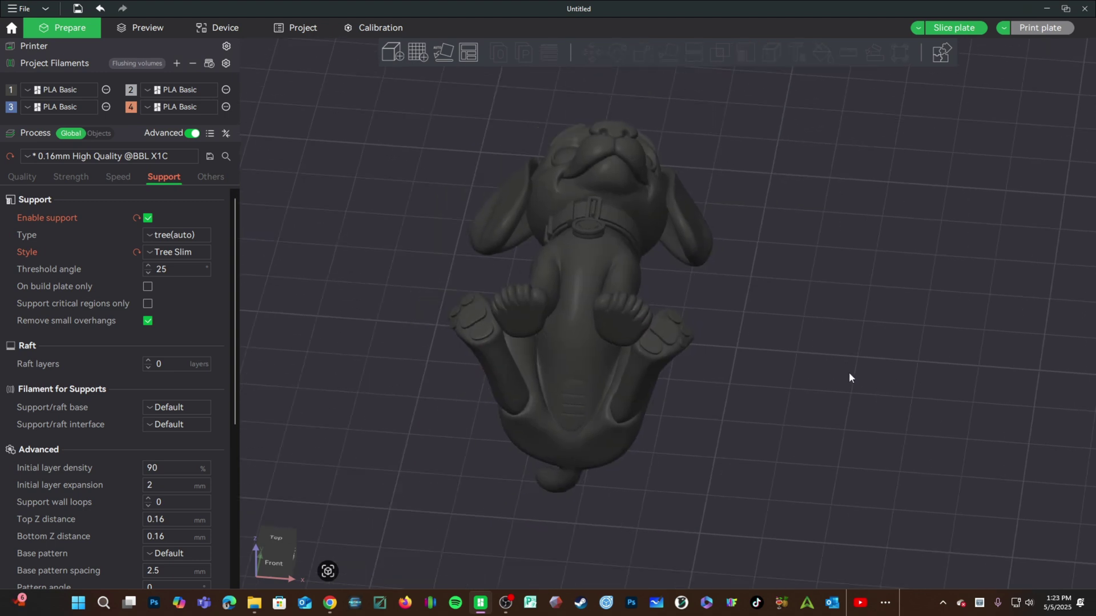
pyautogui.click(589, 370)
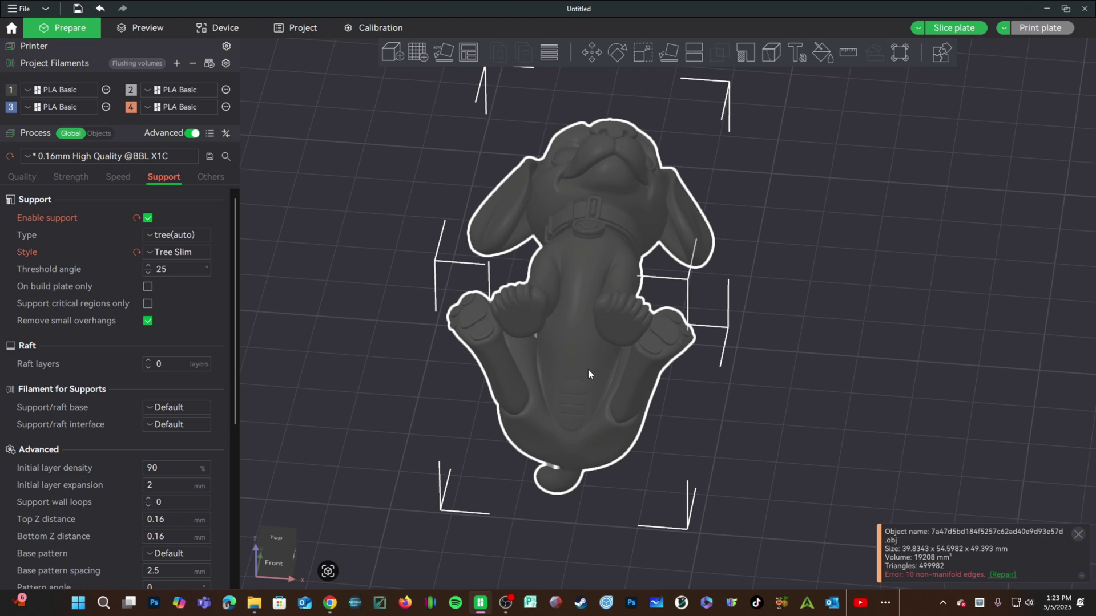
# Lay the dog on its bottom face so it sits upright on its paws.
pyautogui.click(667, 52)
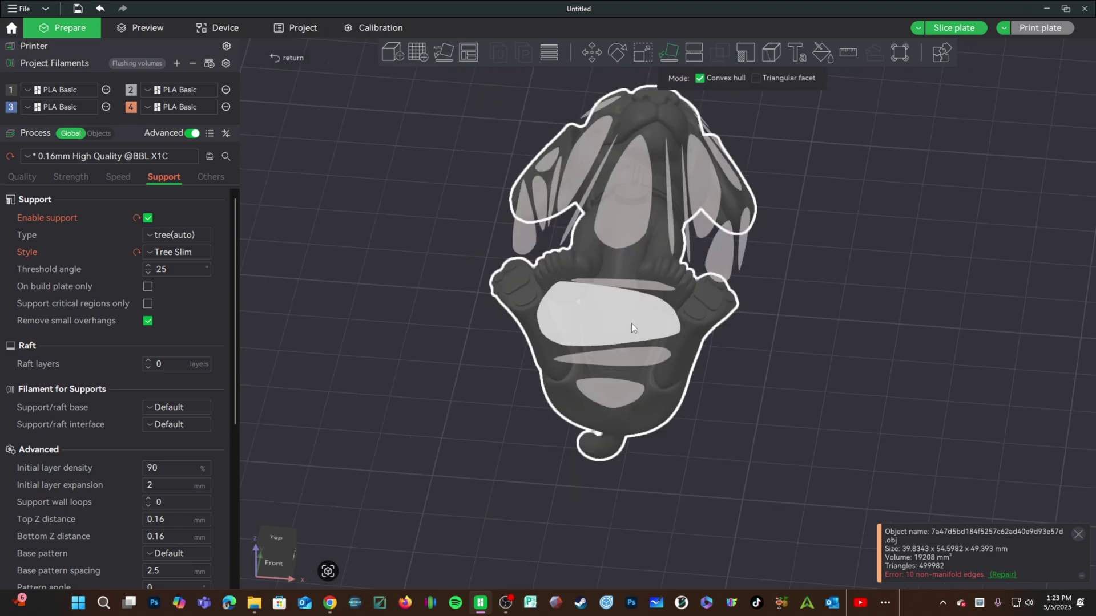
pyautogui.click(611, 396)
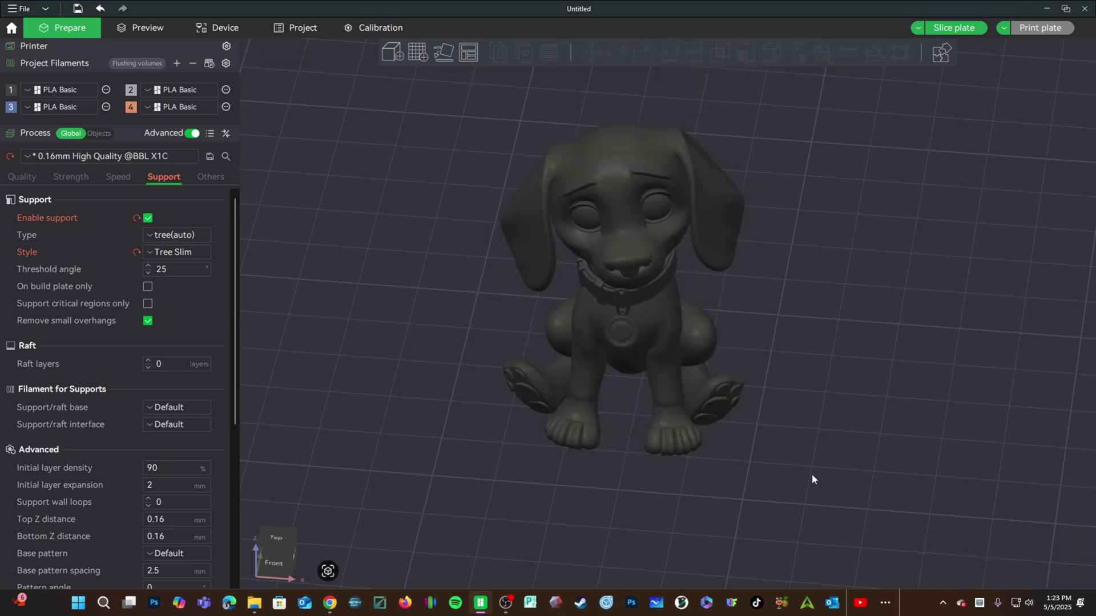
pyautogui.moveTo(789, 445); pyautogui.dragTo(843, 382)
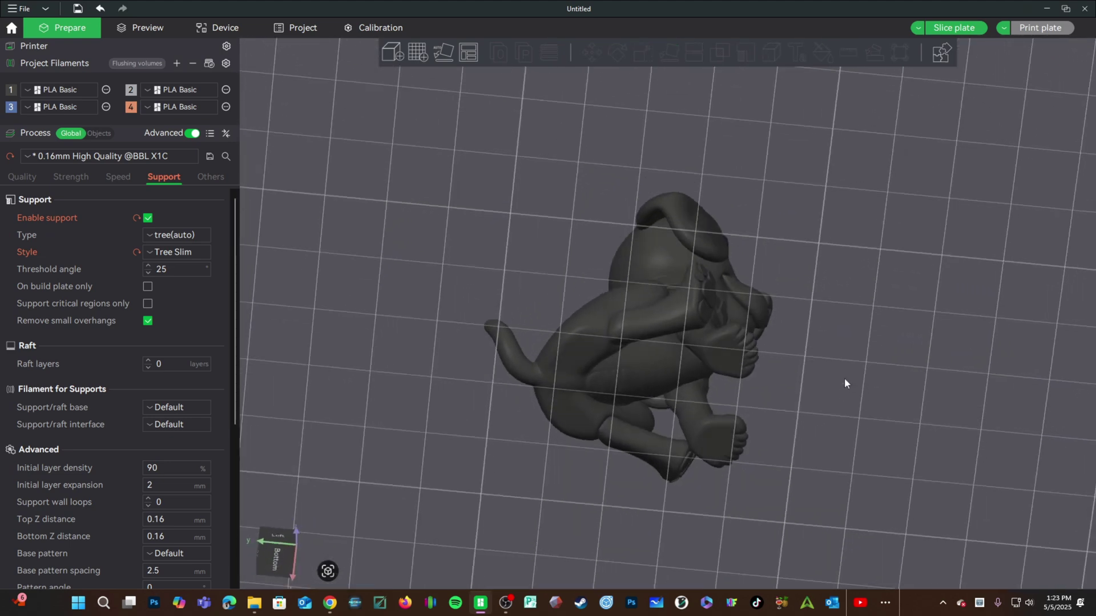
pyautogui.scroll(5, 627, 458)
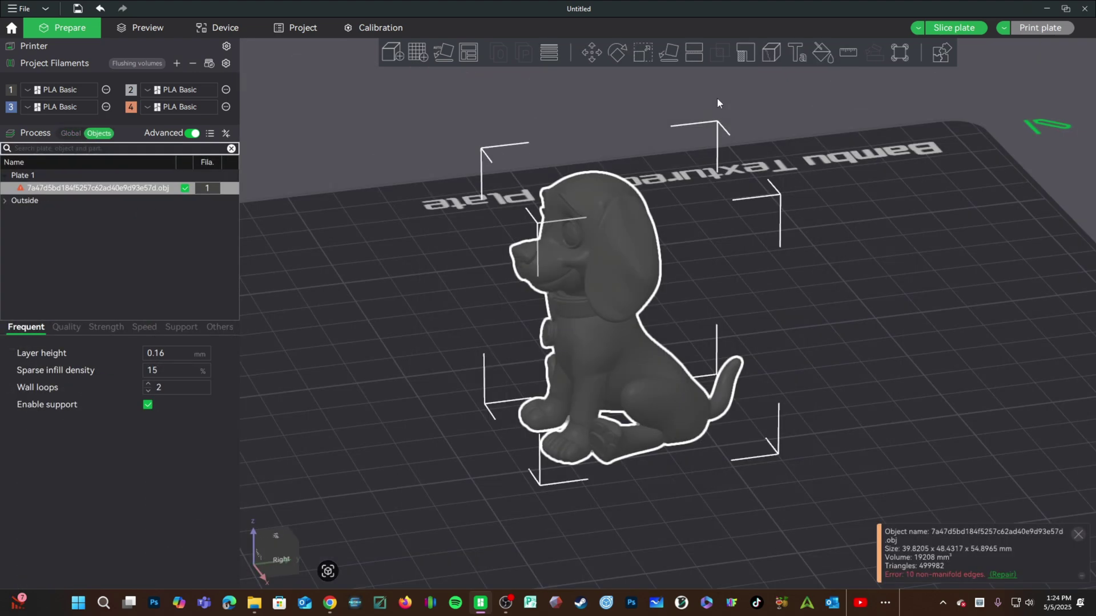
# Cut the dog with a planar cut at 0.82 mm height and repair the non-manifold edges.
pyautogui.click(694, 54)
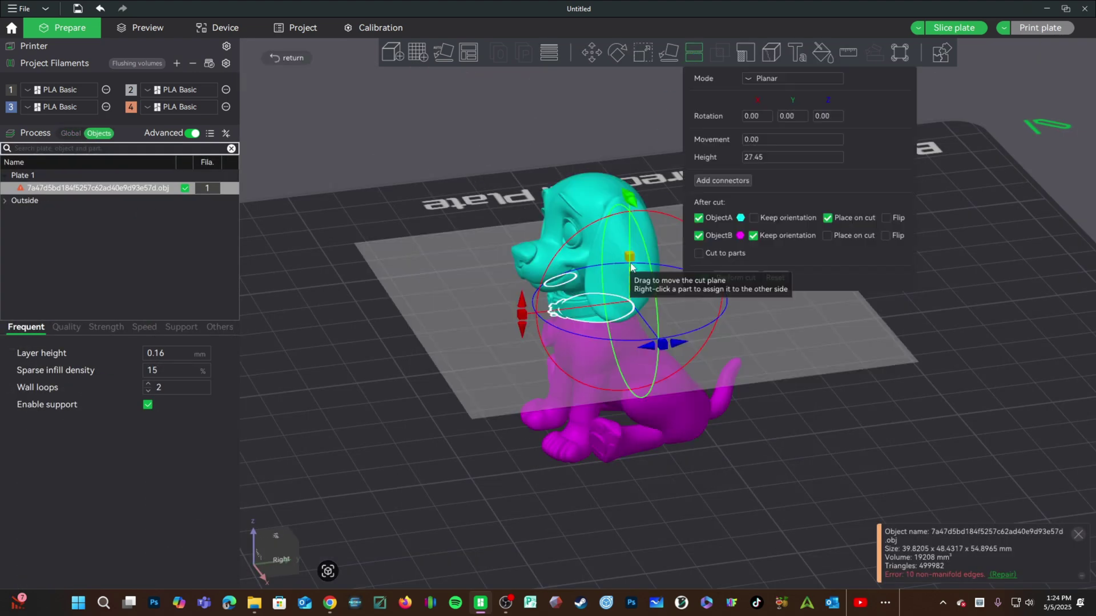
pyautogui.moveTo(630, 268); pyautogui.dragTo(615, 411)
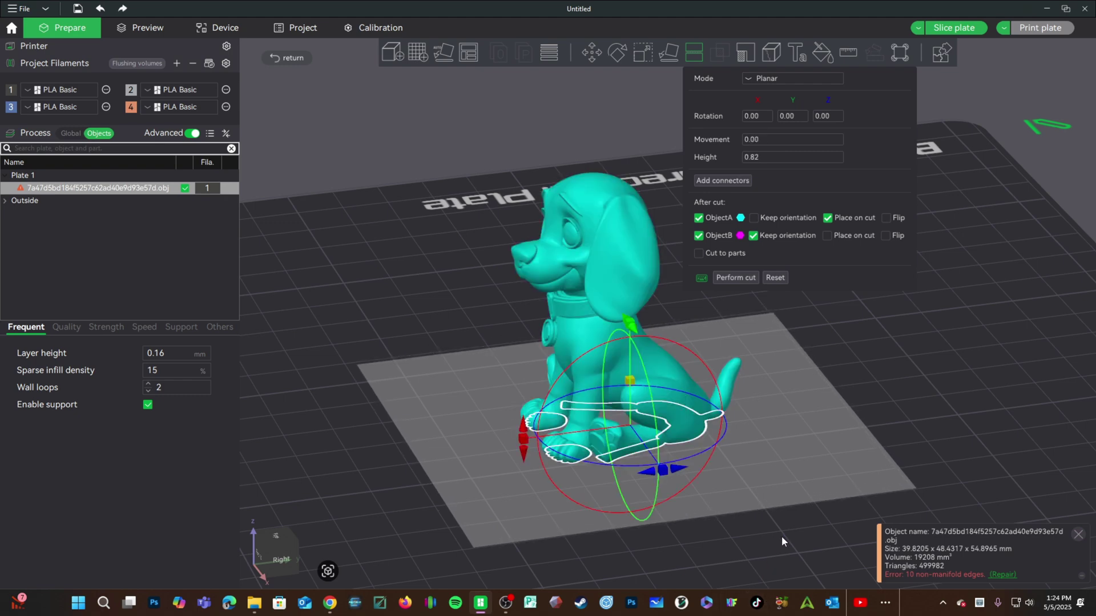
pyautogui.moveTo(782, 536); pyautogui.dragTo(791, 462)
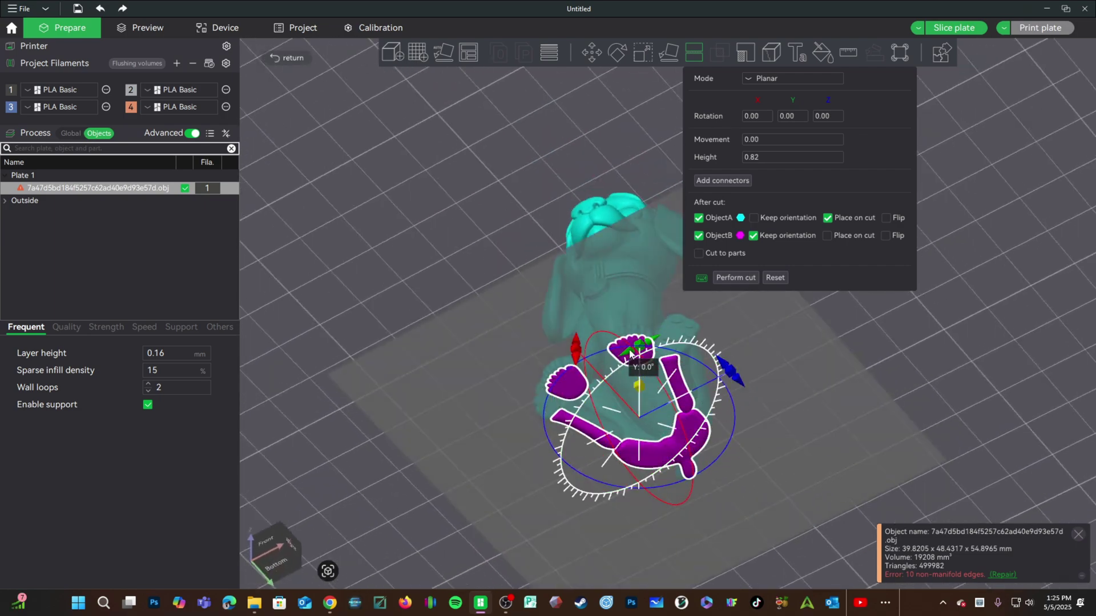
pyautogui.moveTo(610, 421); pyautogui.dragTo(936, 376)
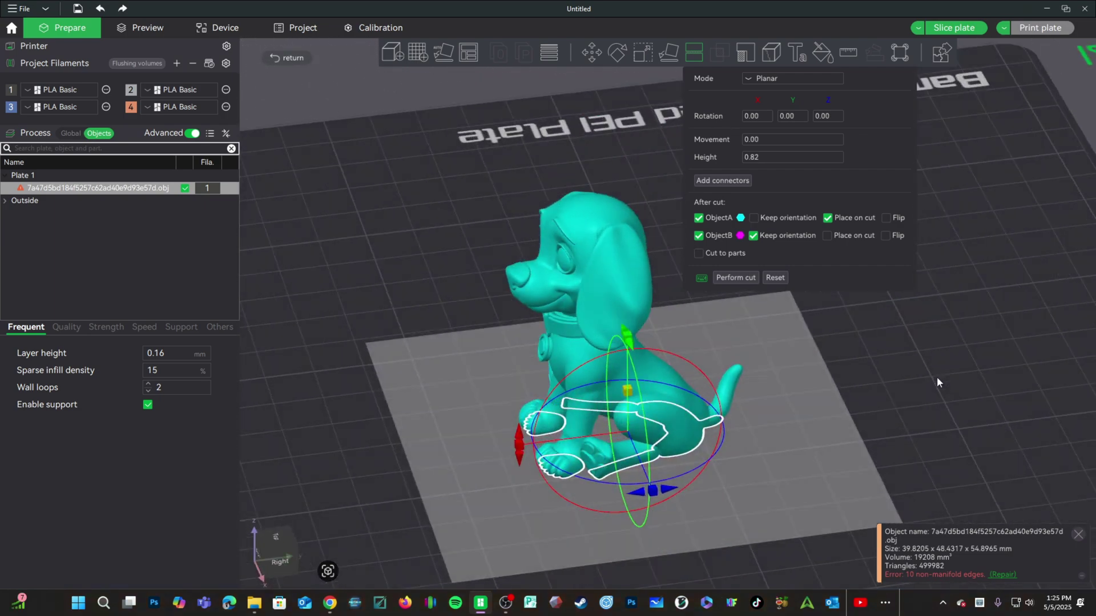
pyautogui.click(736, 277)
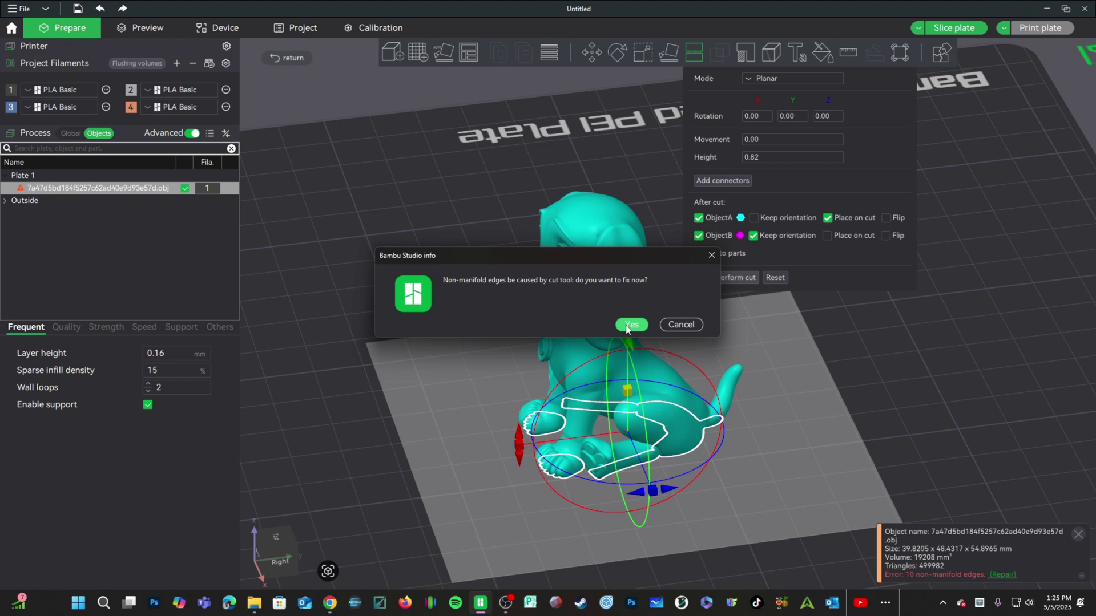
pyautogui.click(628, 324)
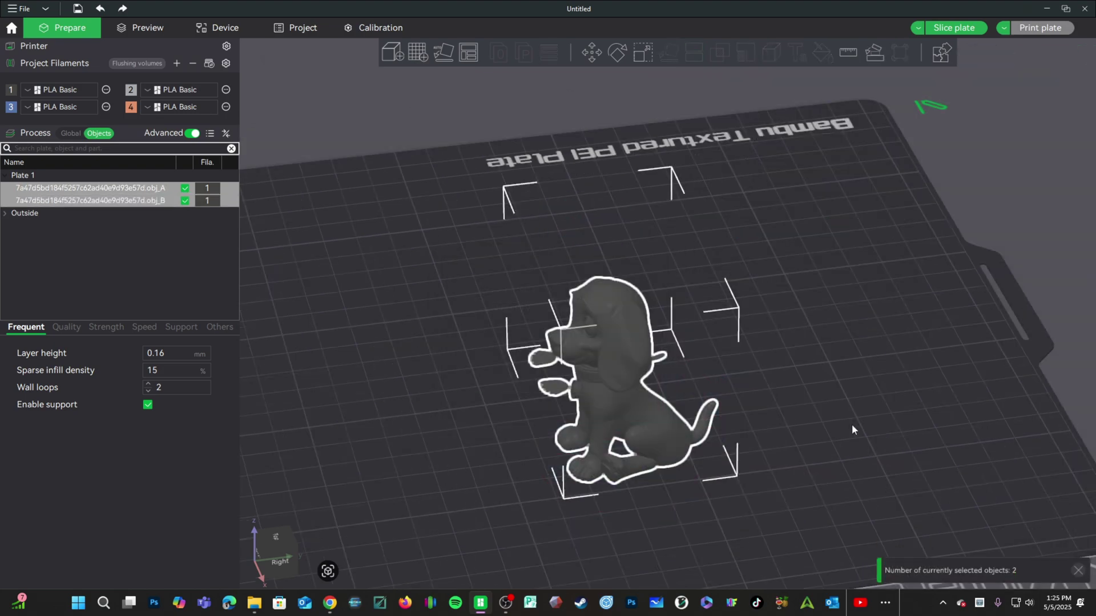
# Delete the thin _B base slice and centre the remaining _A dog on the plate.
pyautogui.press('3')
pyautogui.scroll(5, 793, 396)
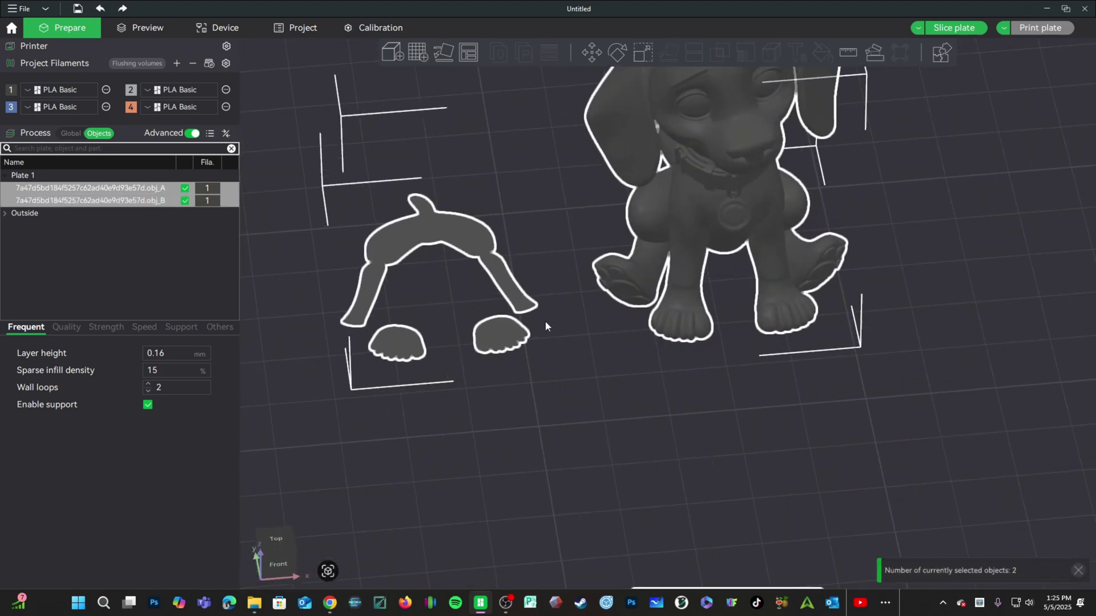
pyautogui.click(484, 299)
pyautogui.click(452, 237)
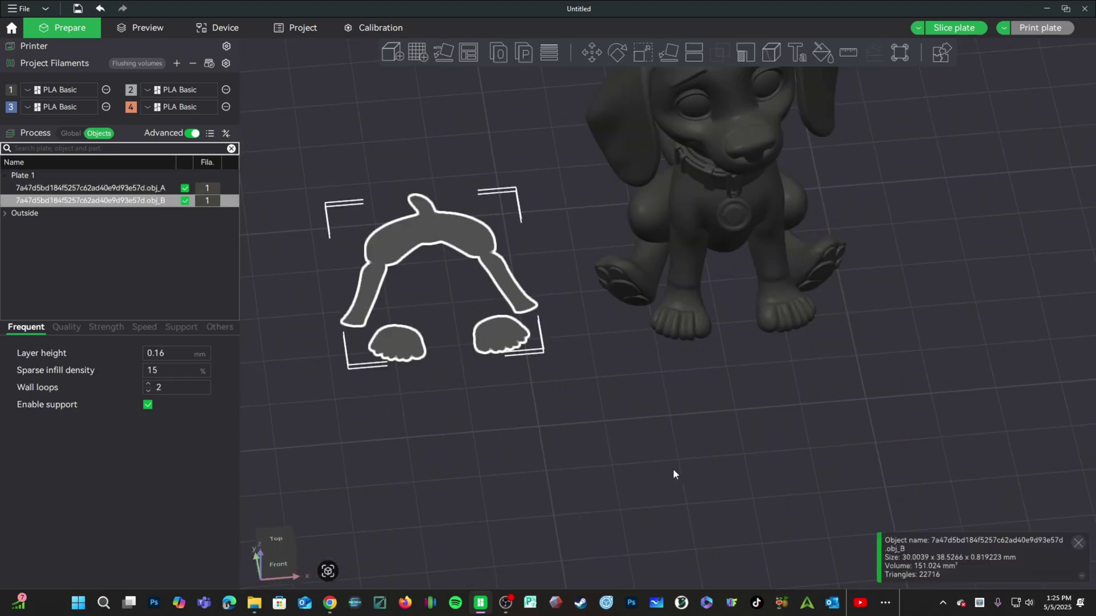
pyautogui.press('Delete')
pyautogui.scroll(-5, 549, 337)
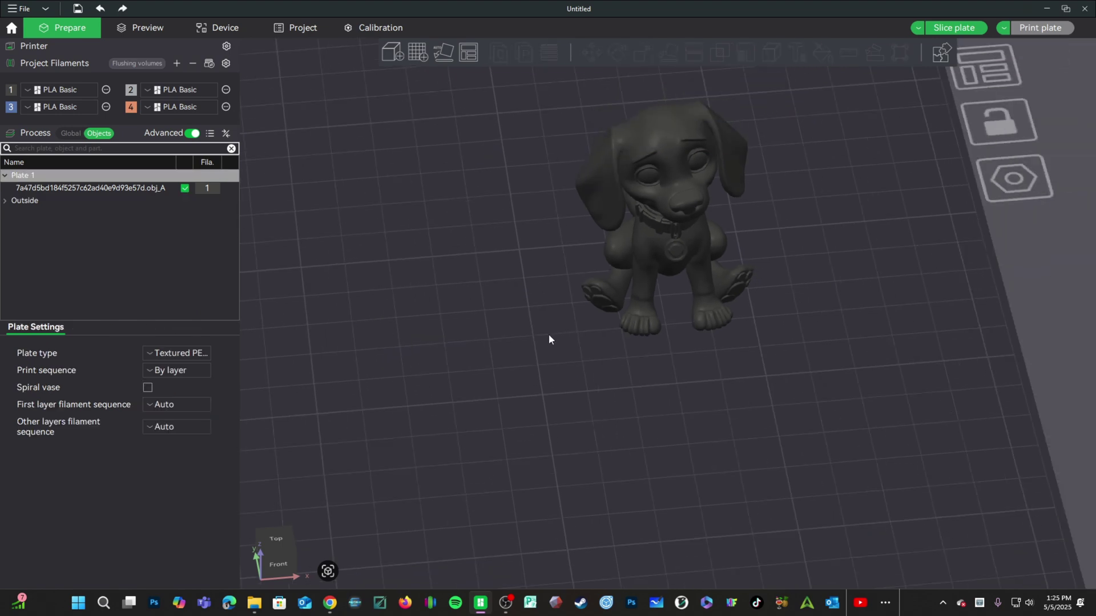
pyautogui.click(645, 259)
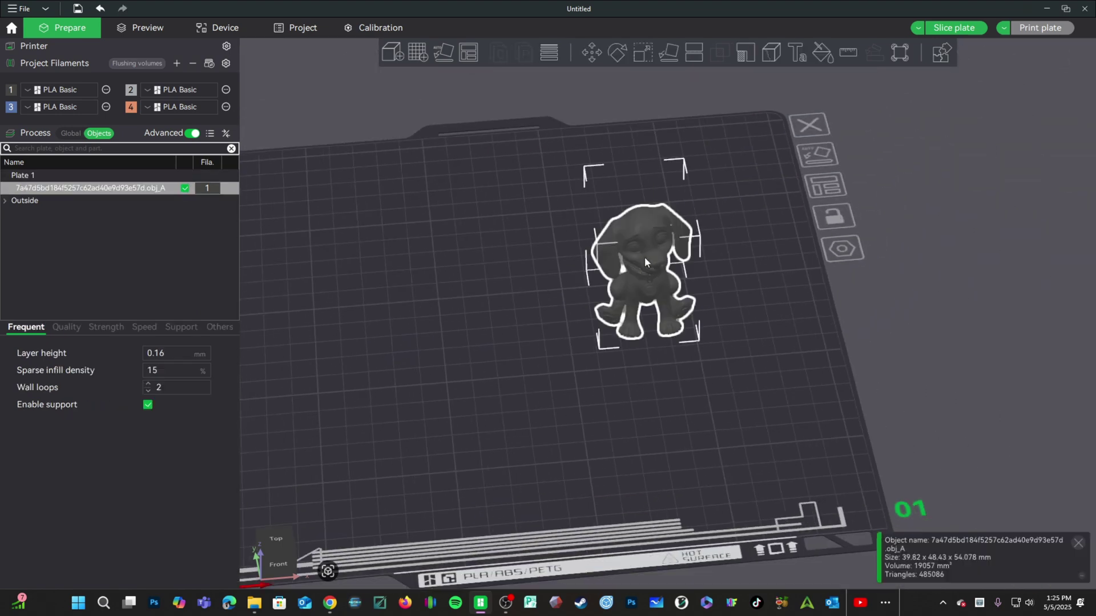
pyautogui.click(822, 182)
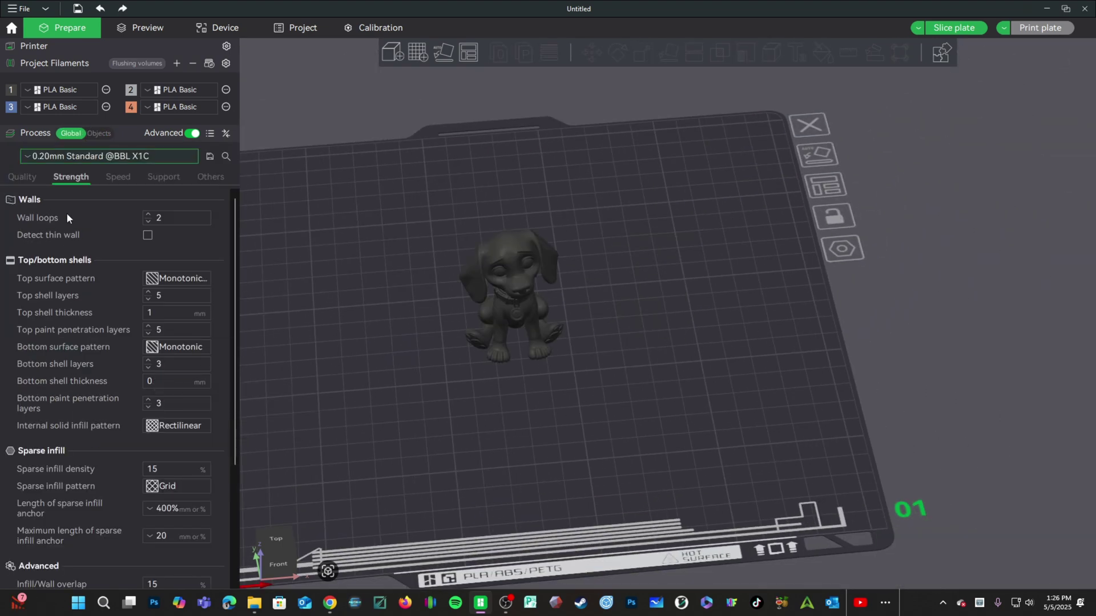
# Enable Tree Slim supports and stop removing small overhangs.
pyautogui.click(166, 177)
pyautogui.click(148, 218)
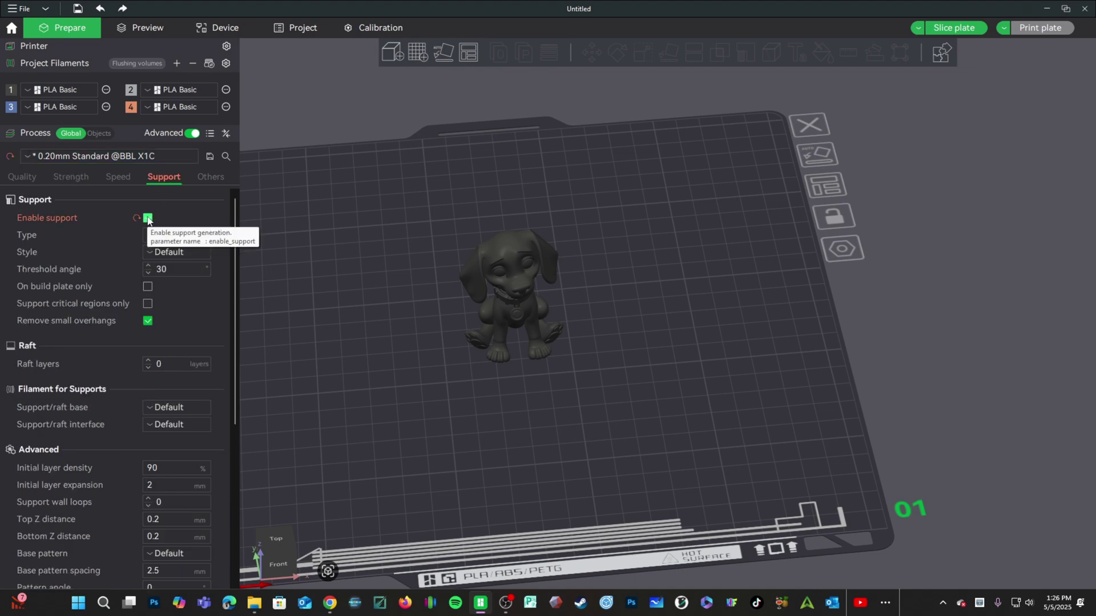
pyautogui.click(200, 255)
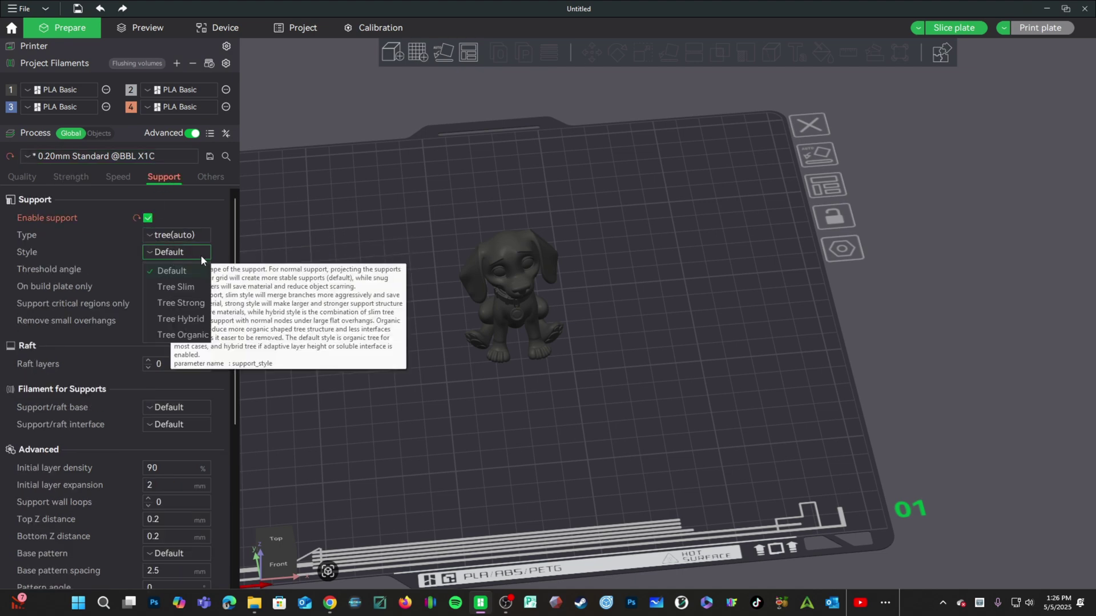
pyautogui.click(181, 287)
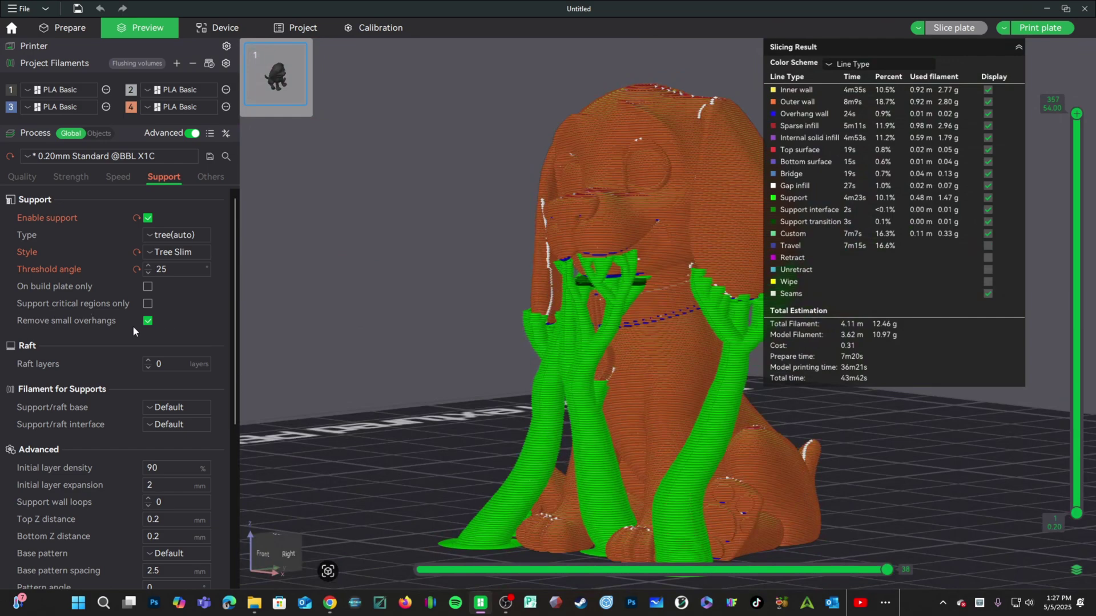
pyautogui.click(148, 320)
# Slice, restrict supports to the build plate only, and re-slice to inspect them.
pyautogui.click(951, 28)
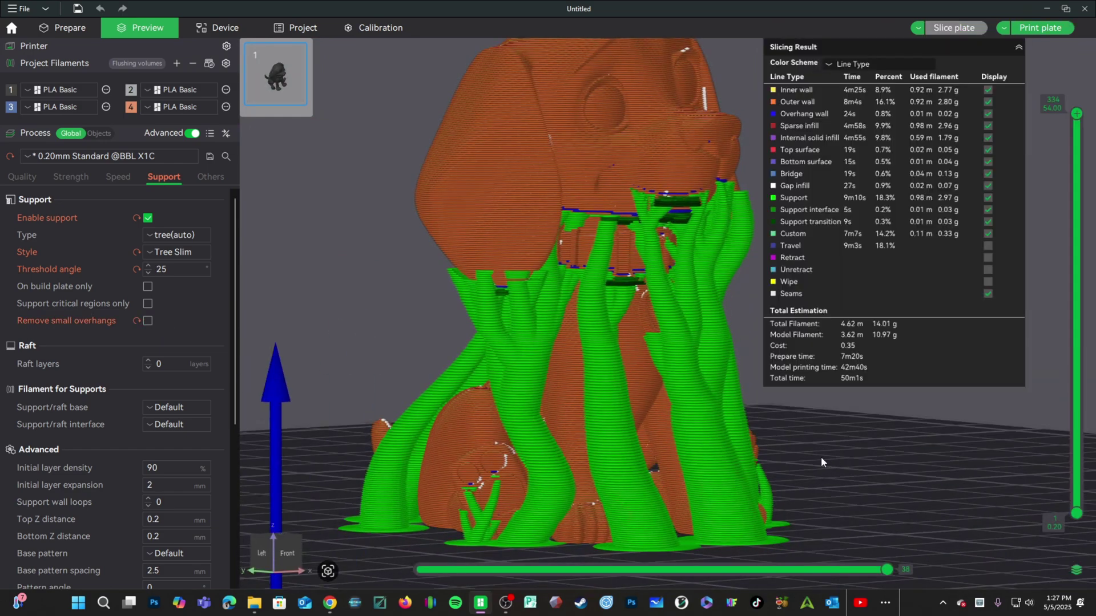
pyautogui.moveTo(820, 456)
pyautogui.mouseDown()
pyautogui.moveTo(792, 457)
pyautogui.moveTo(829, 454)
pyautogui.moveTo(812, 476)
pyautogui.mouseUp()
pyautogui.scroll(3, 829, 460)
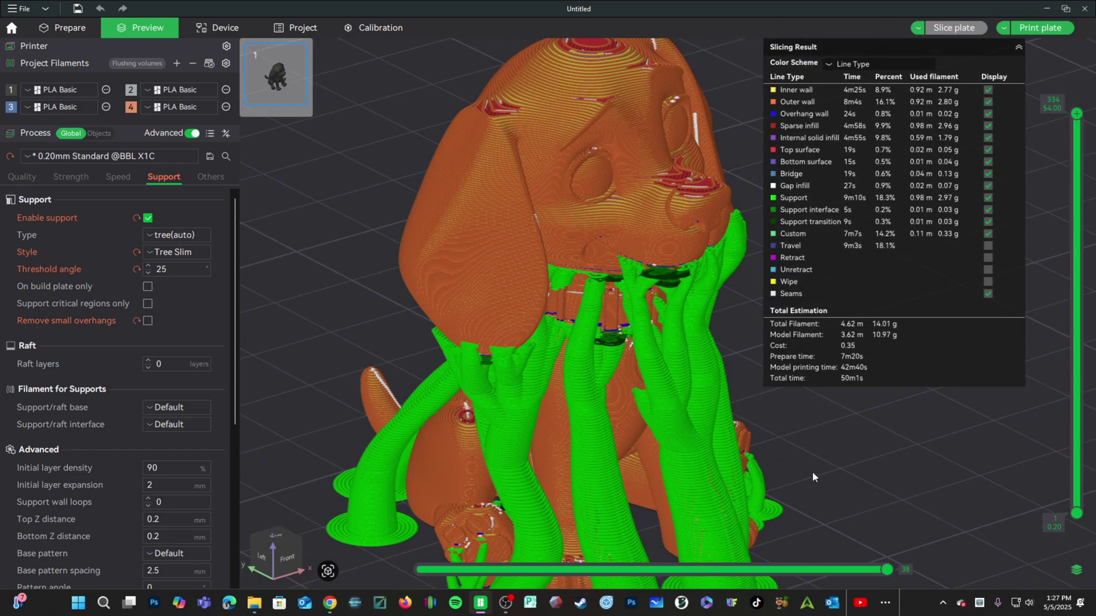
pyautogui.click(148, 286)
pyautogui.click(937, 32)
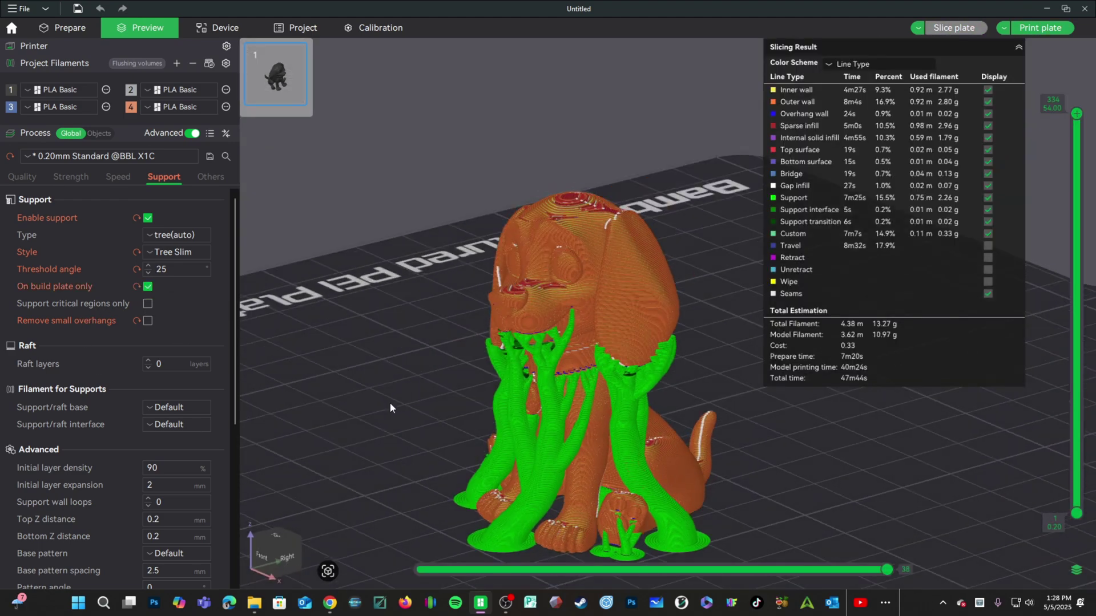
pyautogui.moveTo(389, 402); pyautogui.dragTo(685, 411)
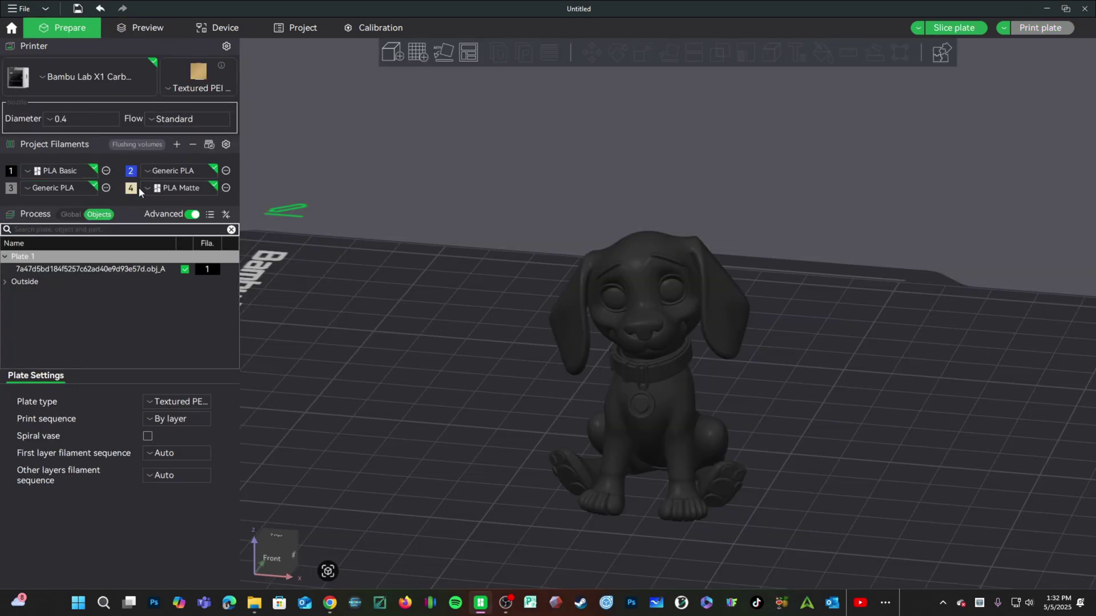
# Assign filament 4 to the whole dog and fill its nose black with filament 1.
pyautogui.click(608, 335)
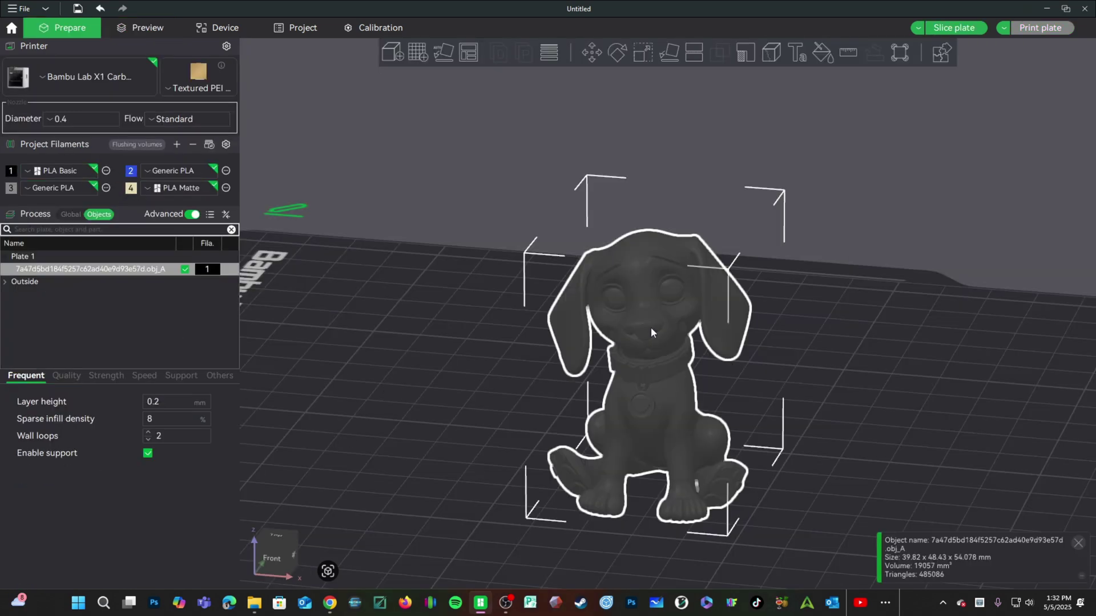
pyautogui.press('4')
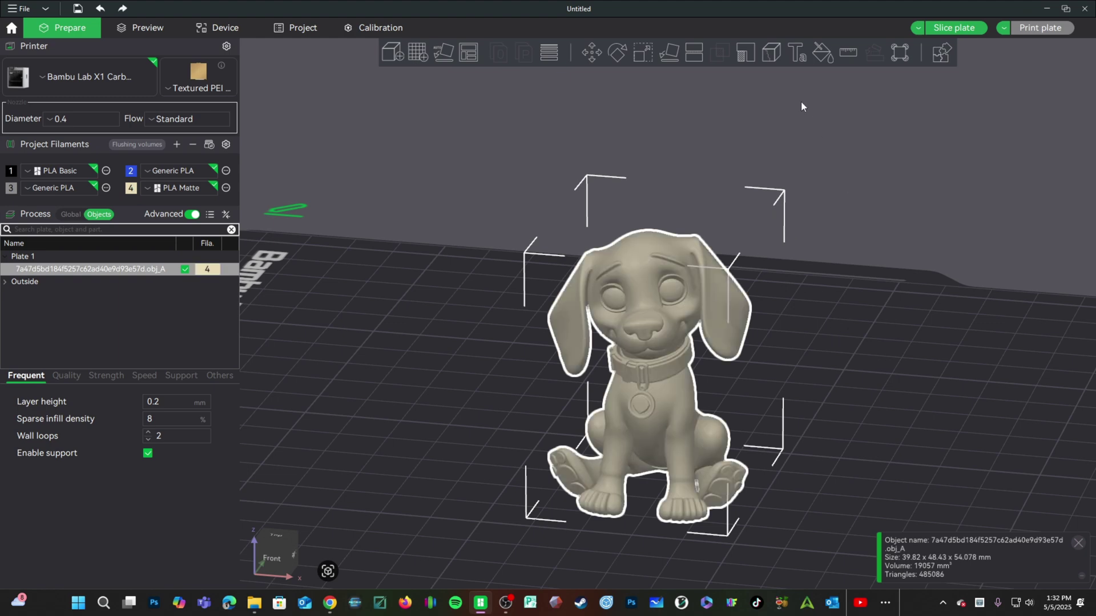
pyautogui.click(822, 53)
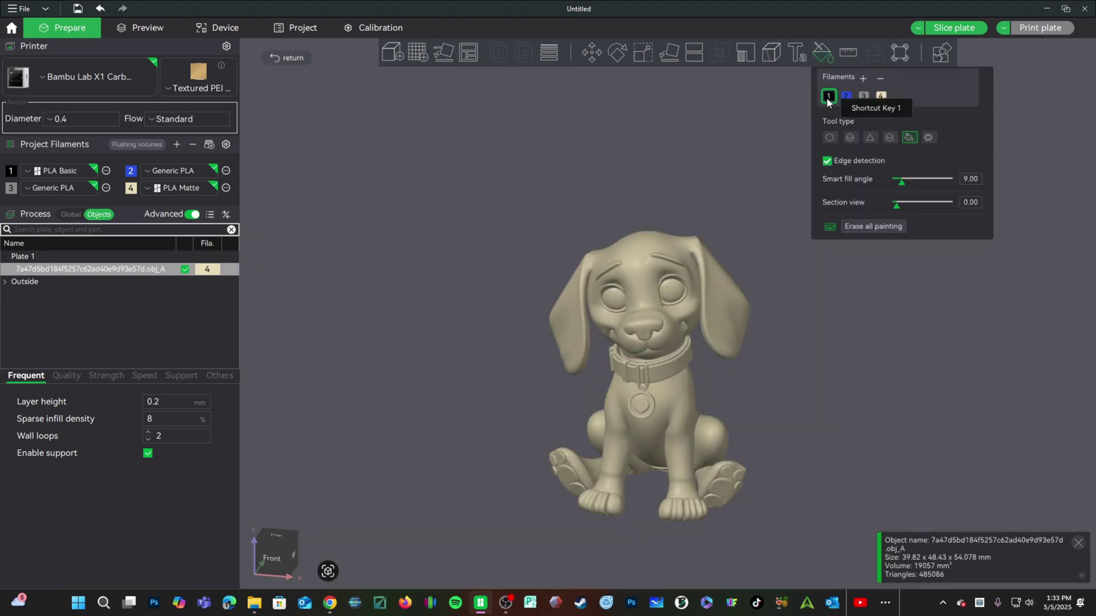
pyautogui.click(643, 327)
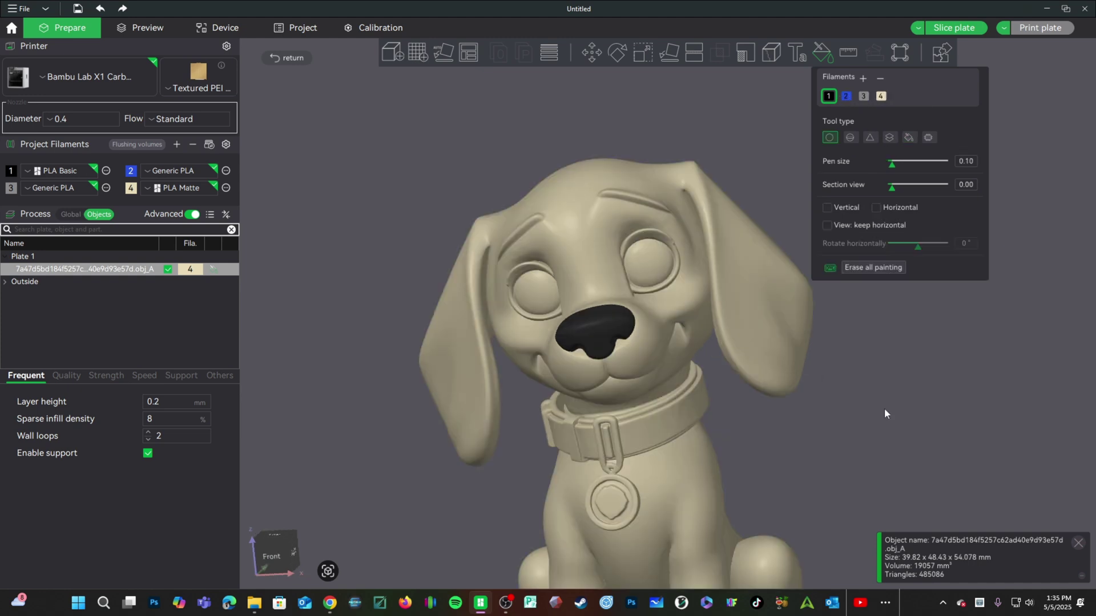
# Fill both of the dog's eyes blue with filament 2.
pyautogui.scroll(2, 886, 402)
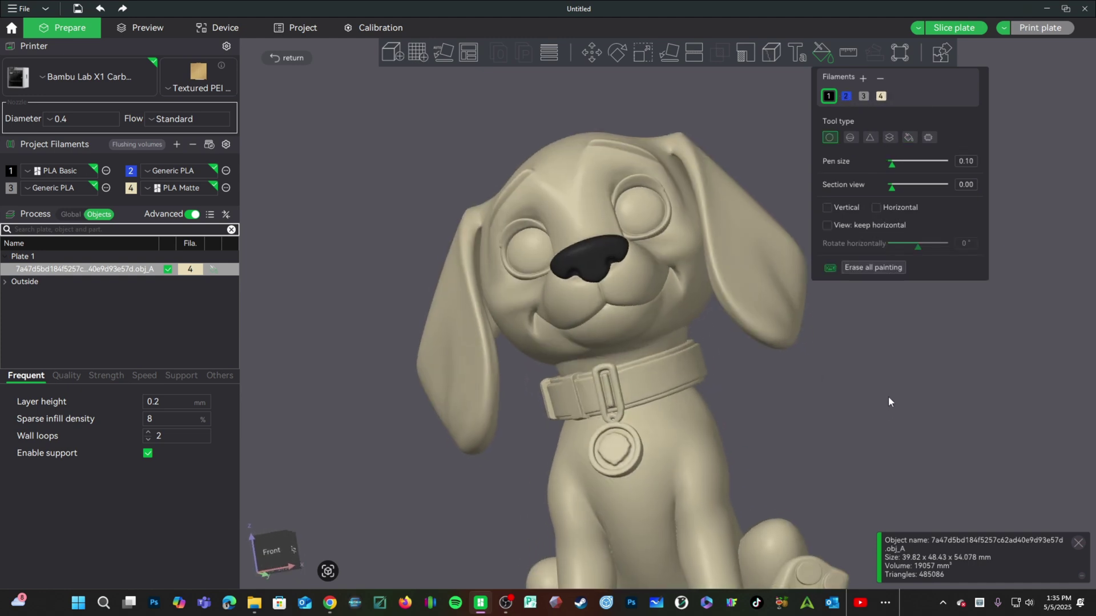
pyautogui.click(846, 96)
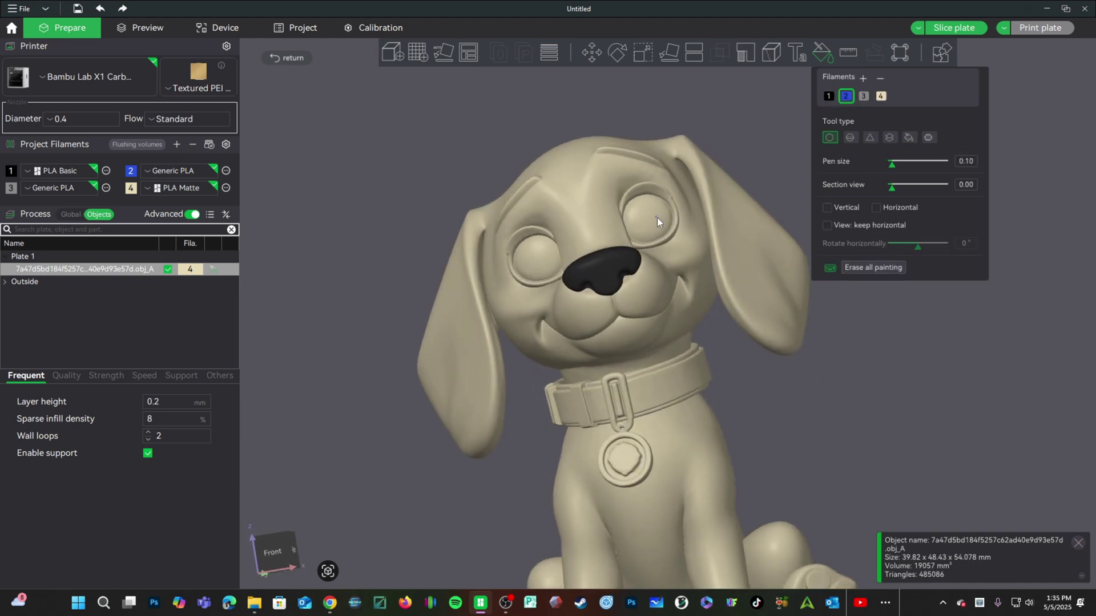
pyautogui.click(909, 137)
pyautogui.click(649, 210)
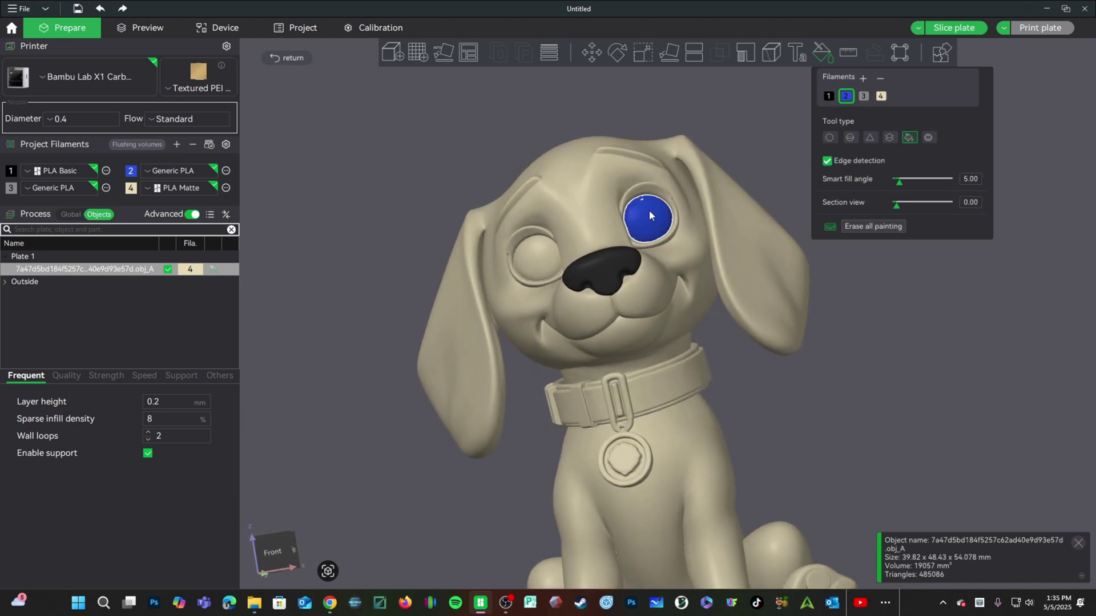
pyautogui.click(532, 249)
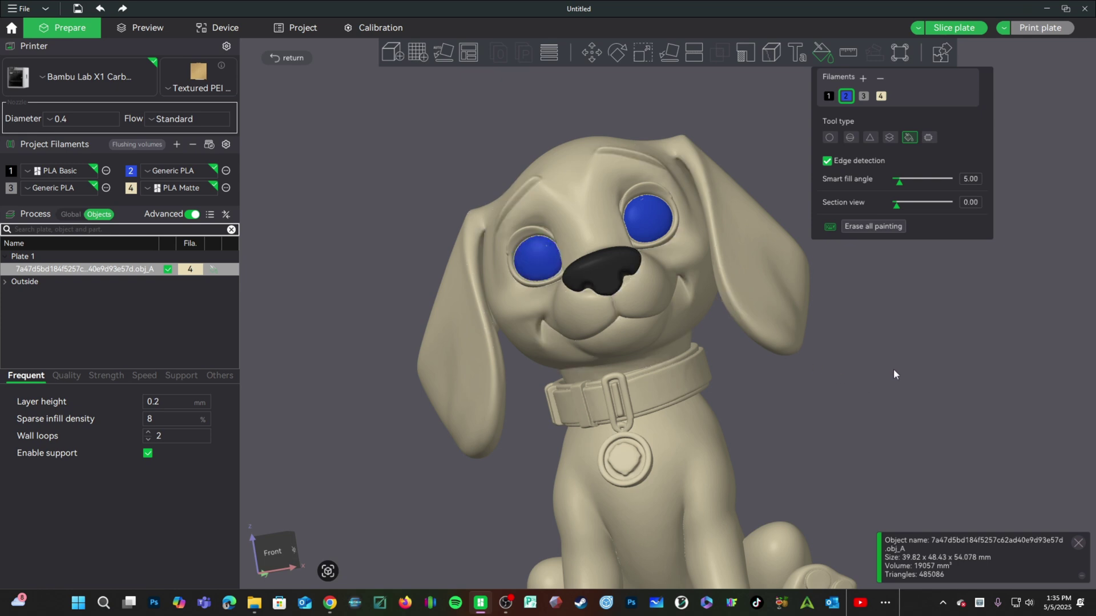
# Switch to the round brush and zoom in on the dog's eyes and nose.
pyautogui.scroll(4, 856, 320)
pyautogui.click(830, 137)
pyautogui.moveTo(622, 205); pyautogui.dragTo(730, 328, button='middle')
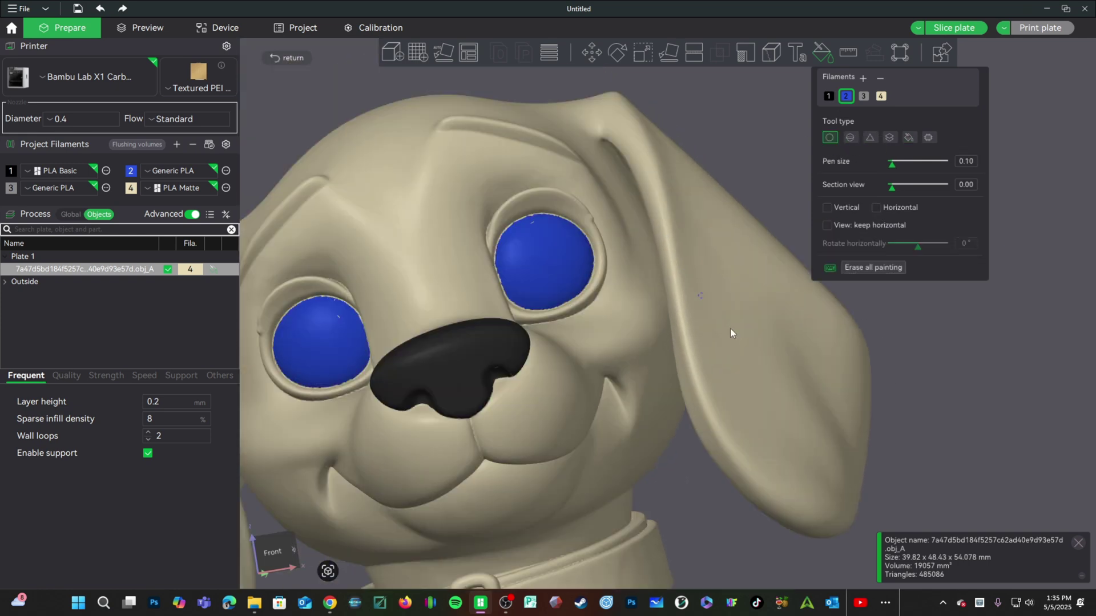
pyautogui.scroll(5, 571, 300)
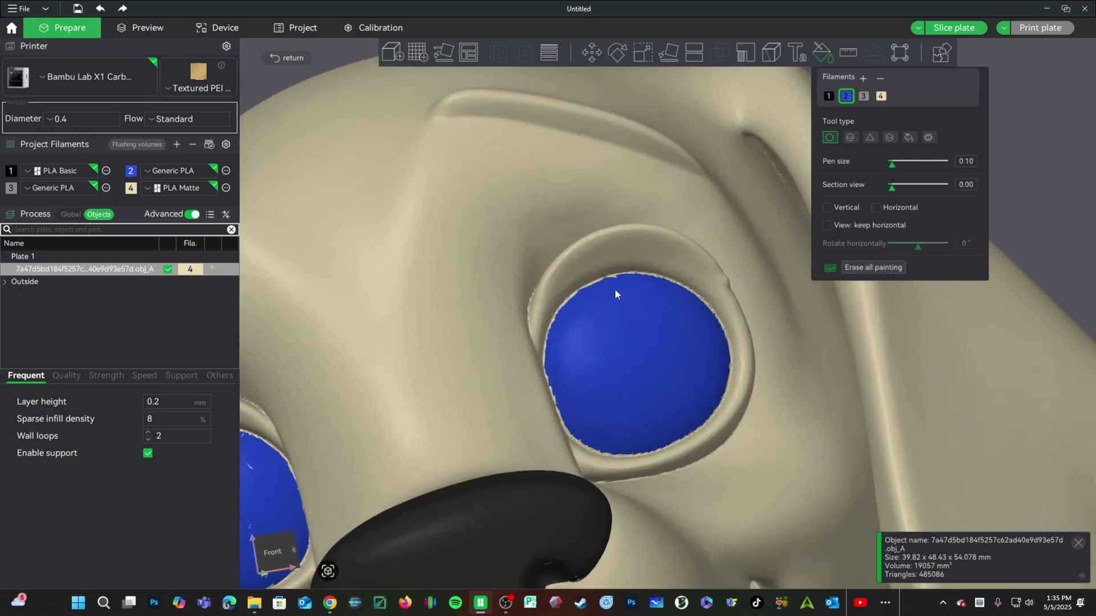
pyautogui.moveTo(559, 375); pyautogui.dragTo(591, 324, button='middle')
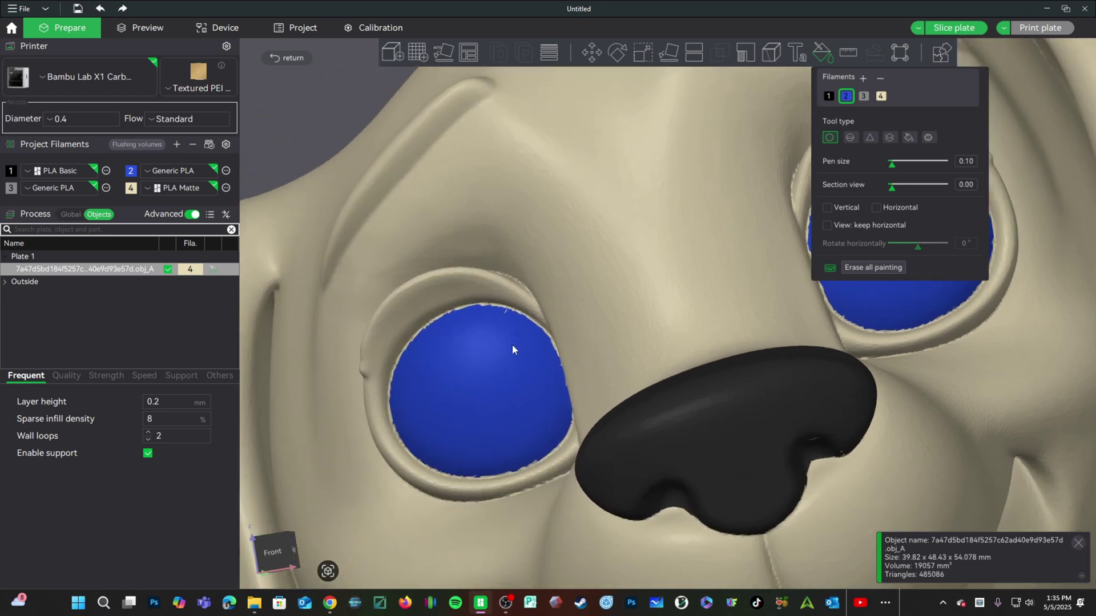
pyautogui.scroll(-8, 508, 316)
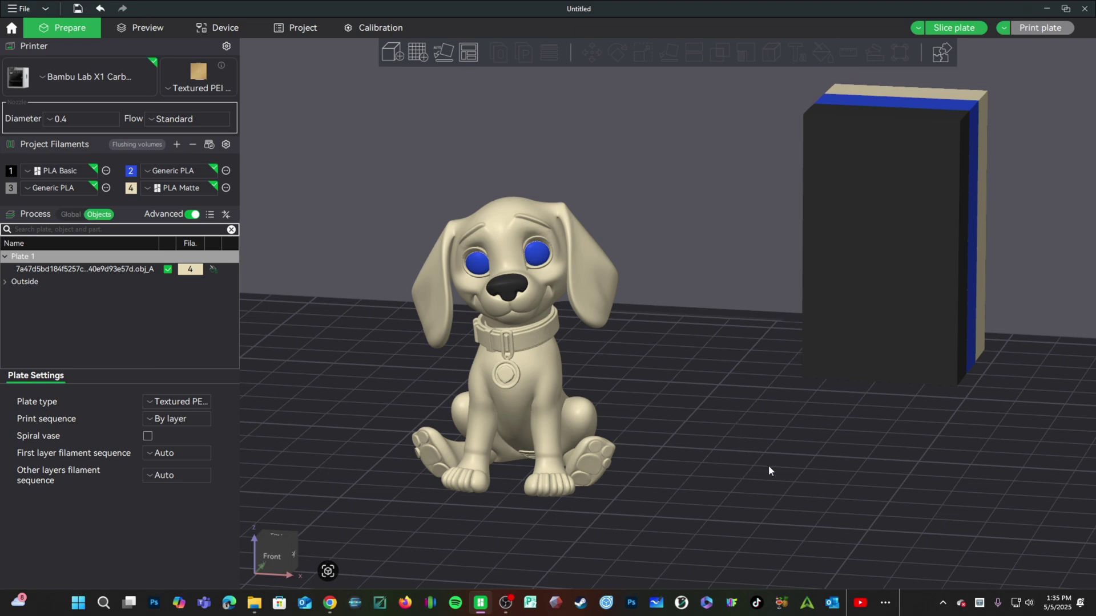
# Pan the sliced preview so the dog sits further right.
pyautogui.moveTo(768, 465); pyautogui.dragTo(874, 473, button='middle')
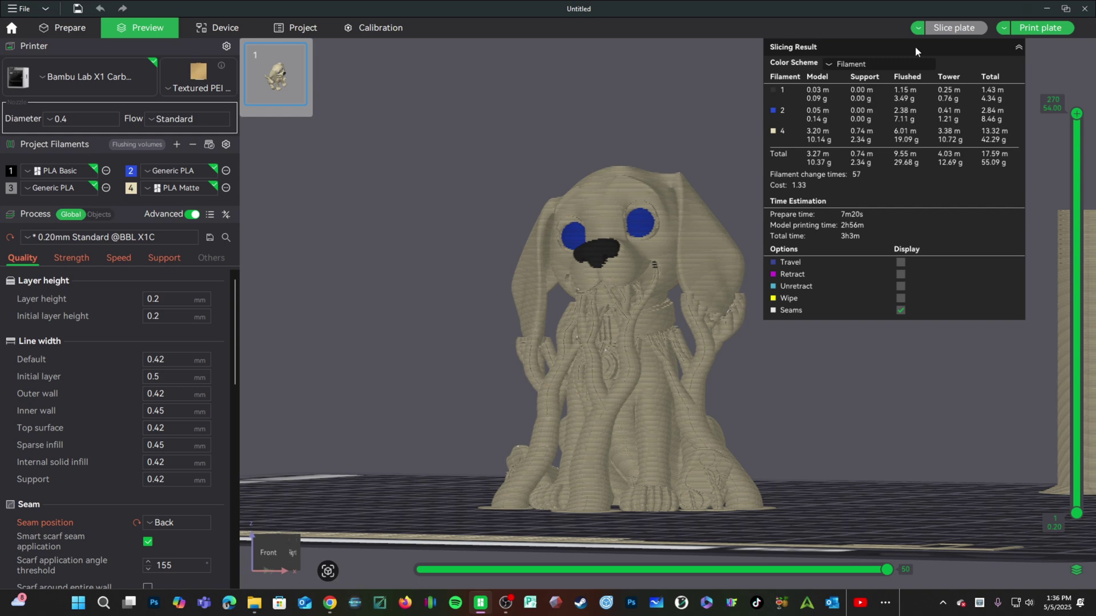
# Send the sliced plate to the printer with Print plate.
pyautogui.click(1041, 28)
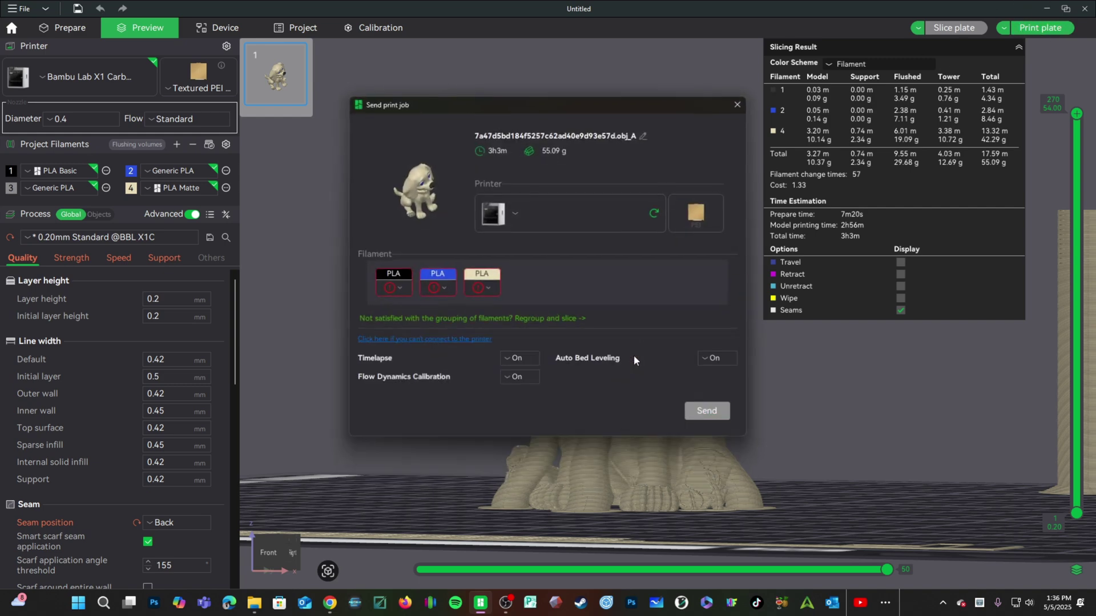